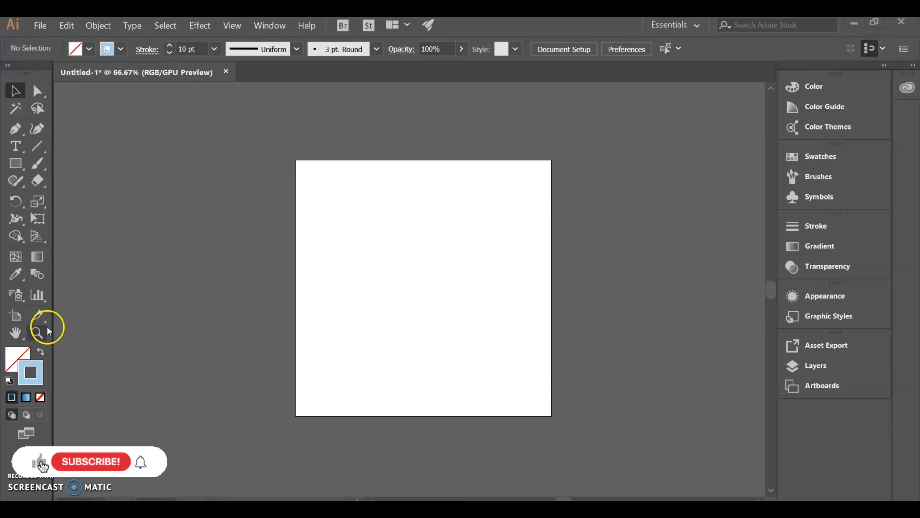
# - Switch the workspace from Essentials to the Layout preset
pyautogui.click(269, 25)
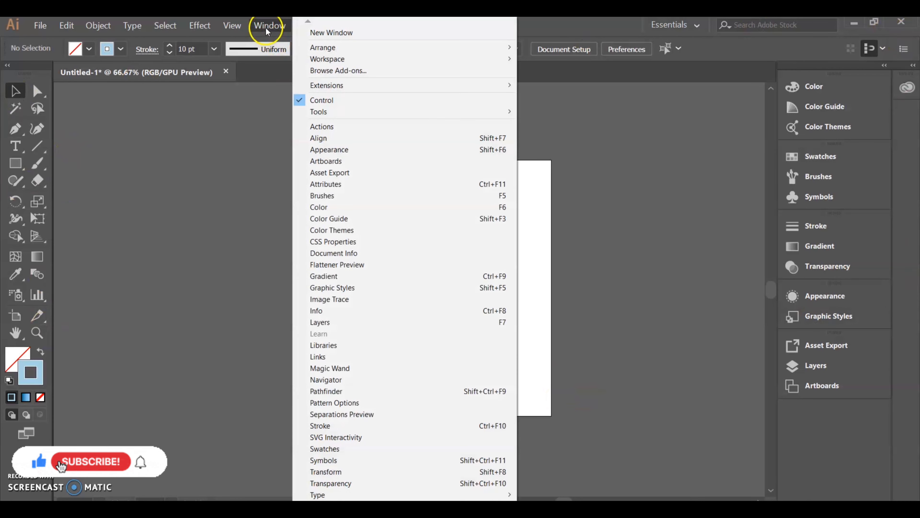
pyautogui.moveTo(334, 60)
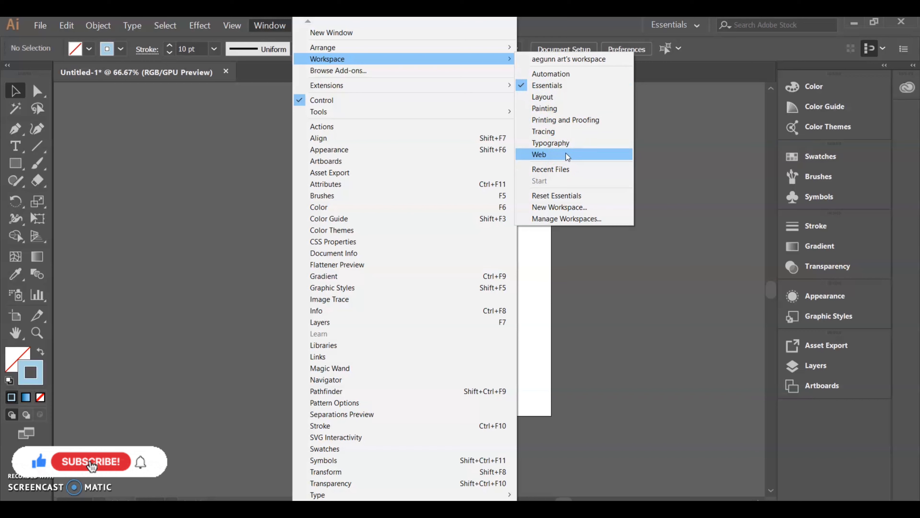
pyautogui.click(562, 214)
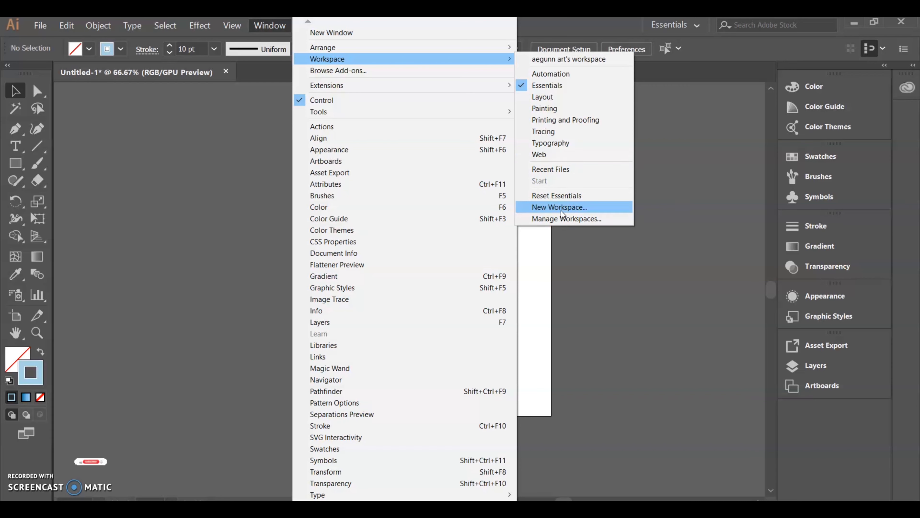
pyautogui.click(566, 105)
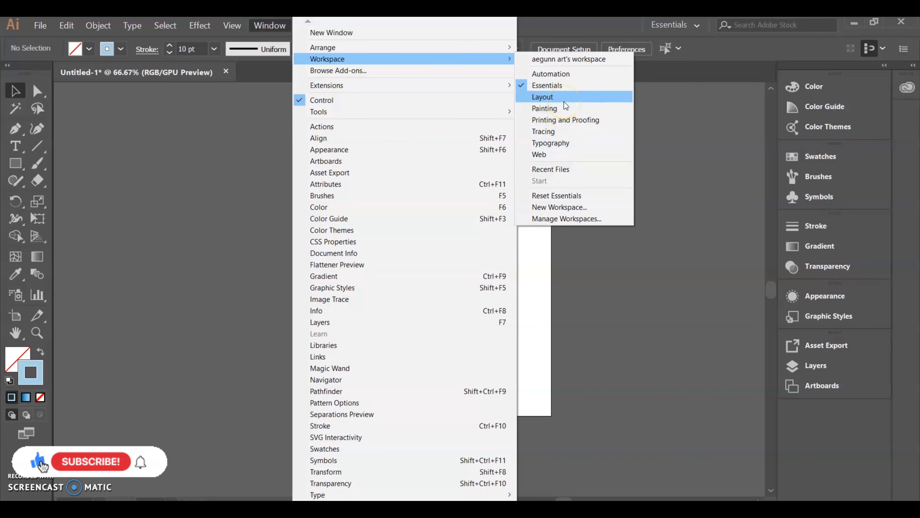
pyautogui.click(564, 102)
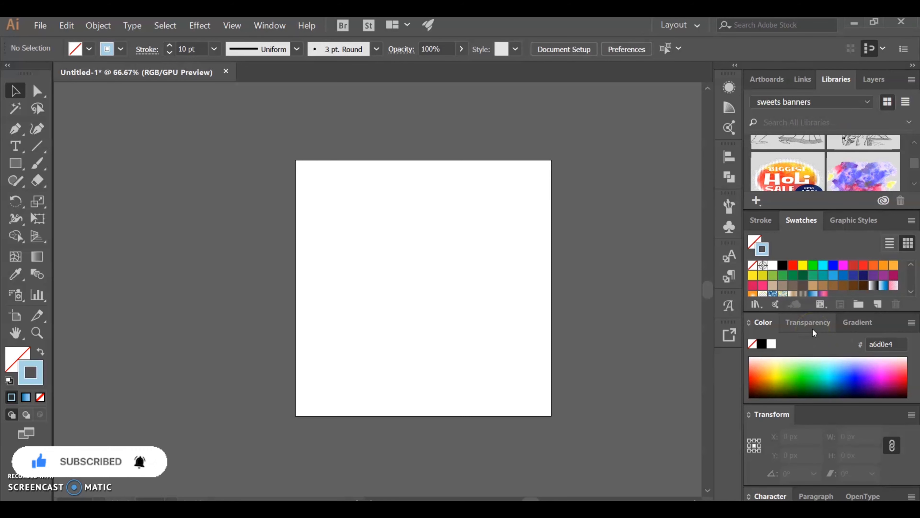
# - Look through the Gradient, Transparency and Color panels of the Layout workspace
pyautogui.click(851, 325)
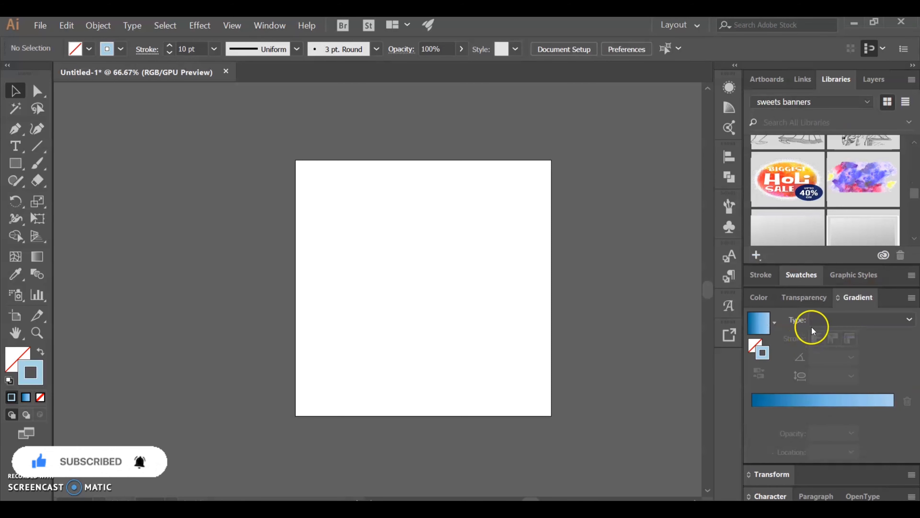
pyautogui.click(804, 297)
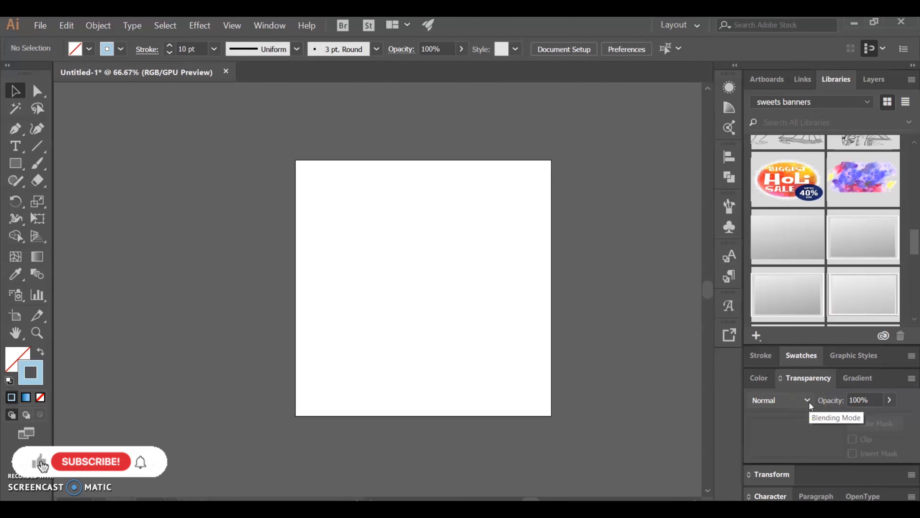
pyautogui.click(759, 378)
pyautogui.click(807, 304)
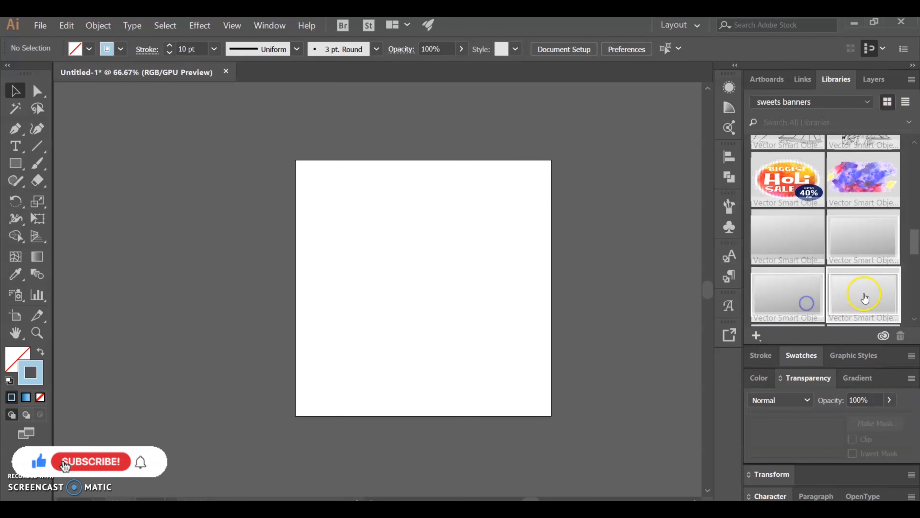
pyautogui.click(856, 379)
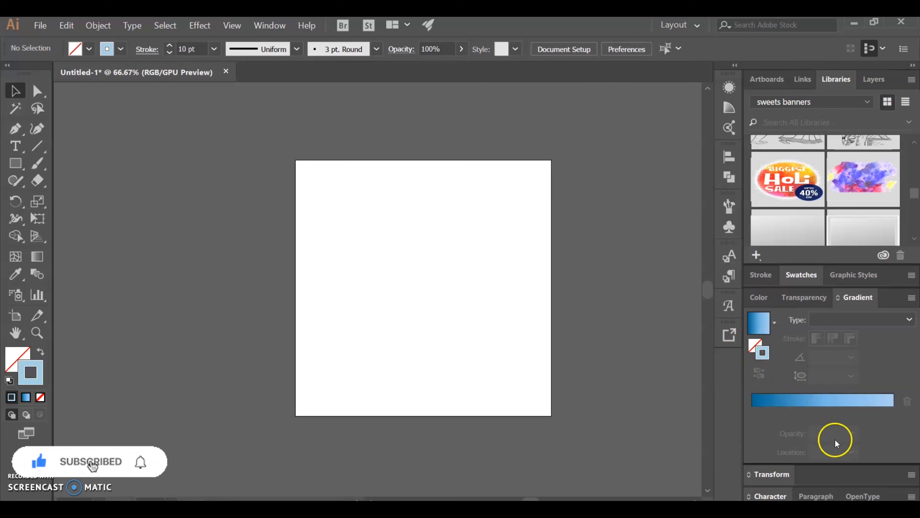
pyautogui.click(759, 297)
pyautogui.click(837, 400)
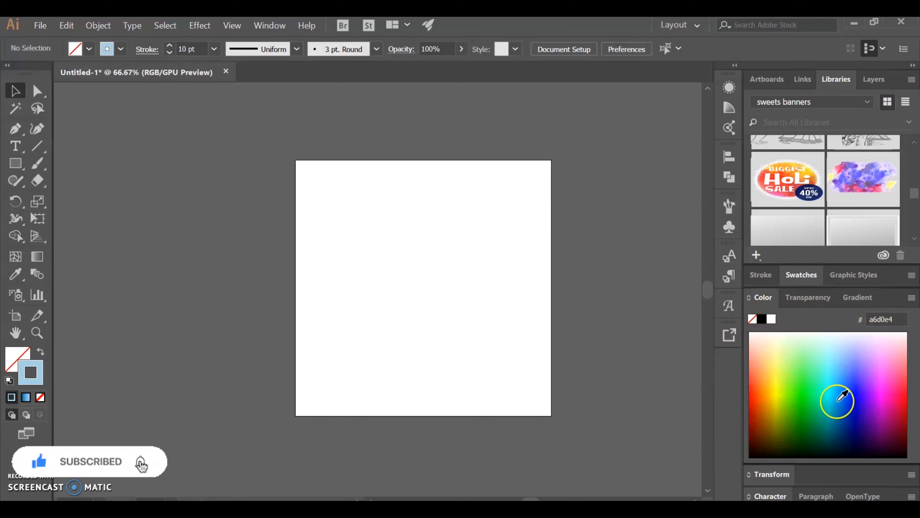
pyautogui.click(797, 300)
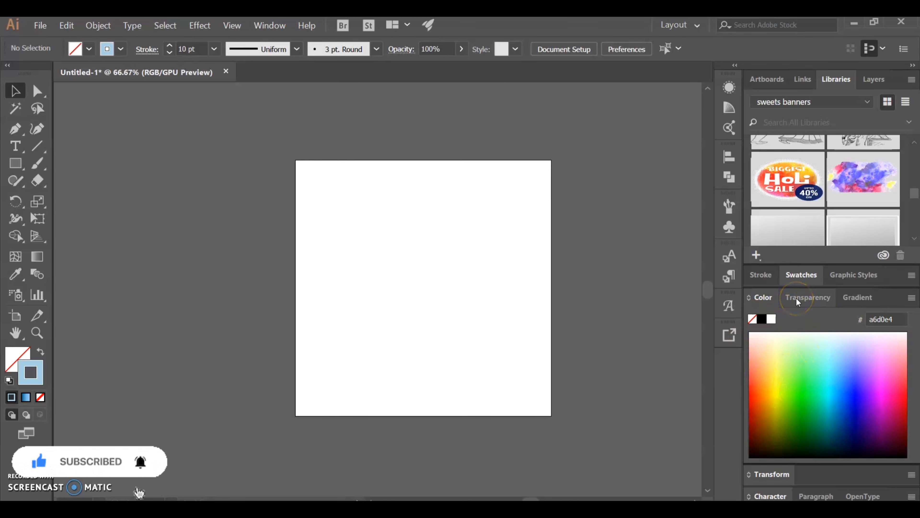
pyautogui.click(765, 400)
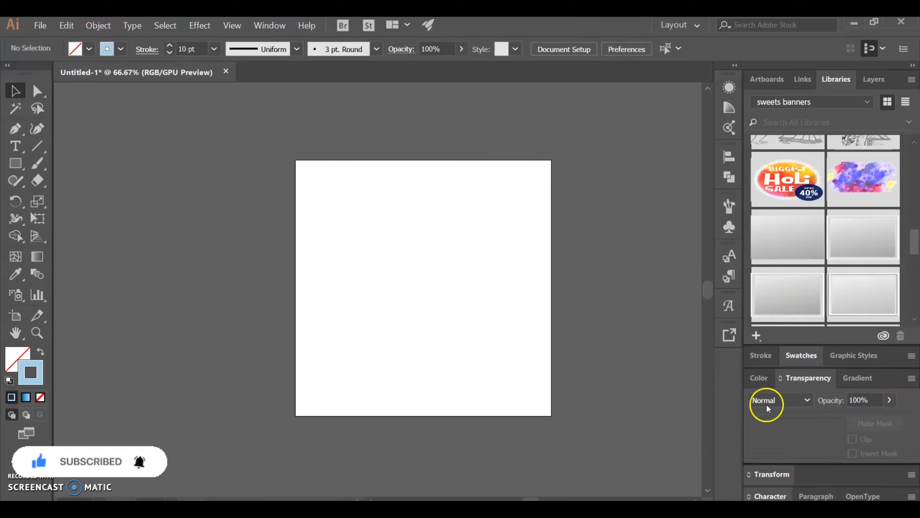
pyautogui.click(780, 426)
# - Examine the Stroke, Swatches and Pathfinder panels, collapsing Pathfinder again
pyautogui.click(754, 354)
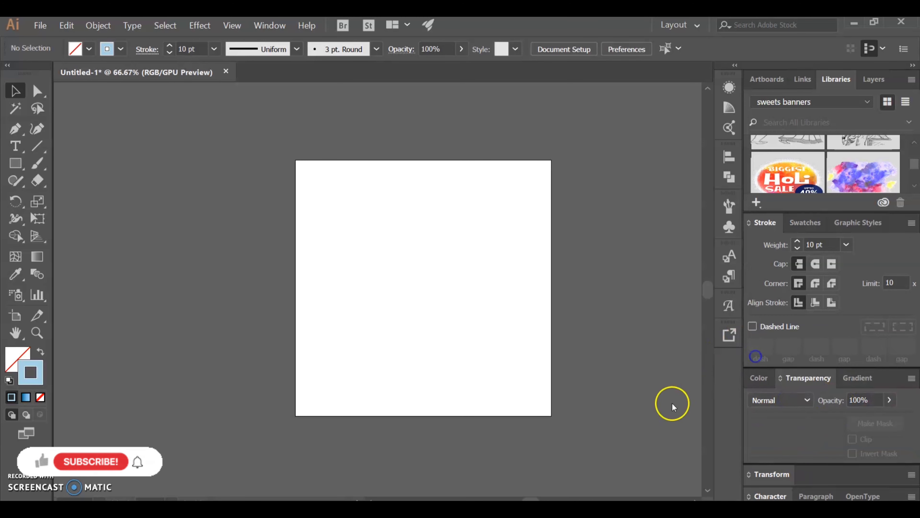
pyautogui.click(805, 222)
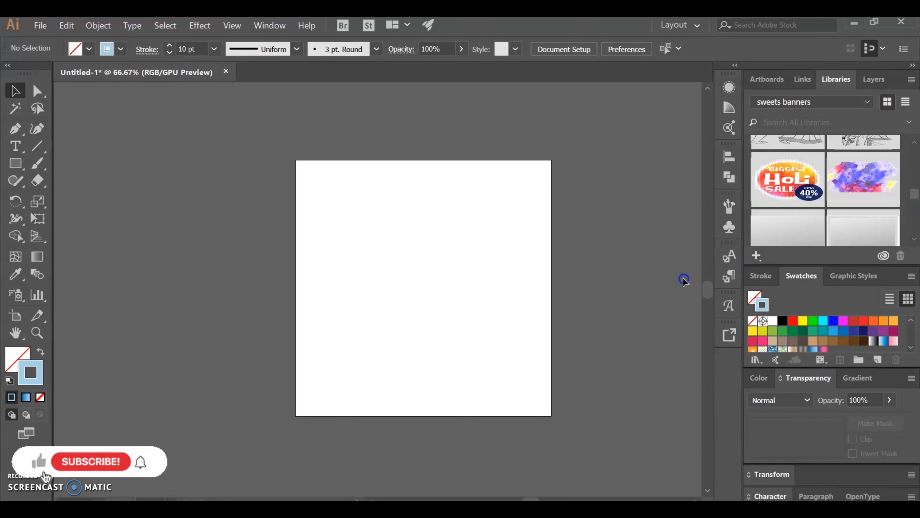
pyautogui.click(729, 227)
pyautogui.click(729, 177)
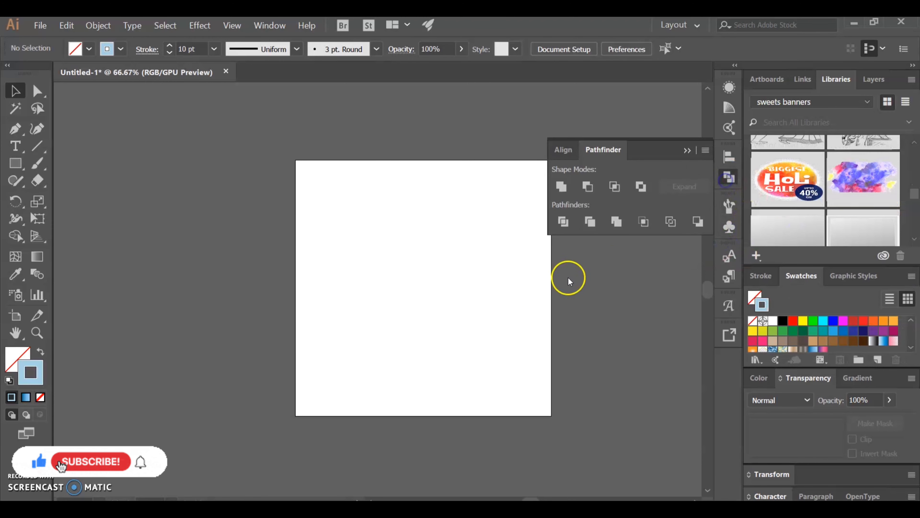
pyautogui.click(685, 152)
# - Switch the workspace to the Printing and Proofing preset
pyautogui.click(357, 58)
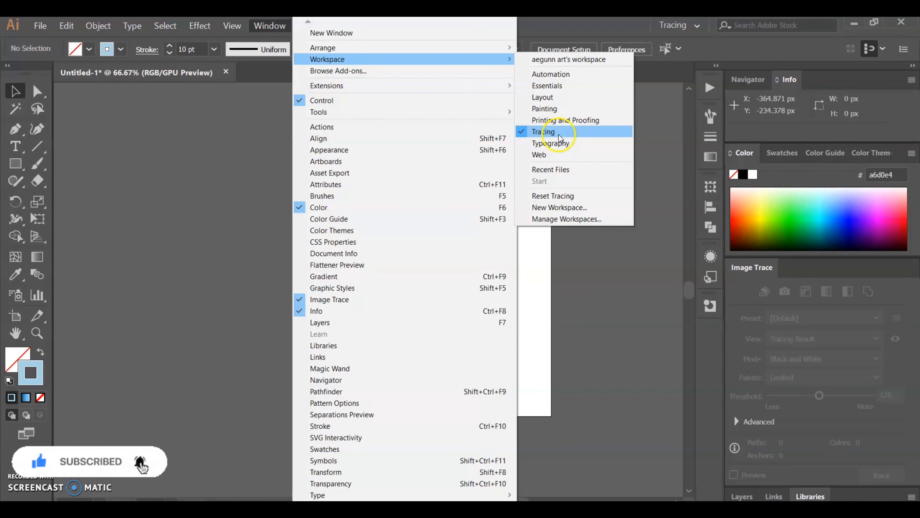
pyautogui.click(567, 126)
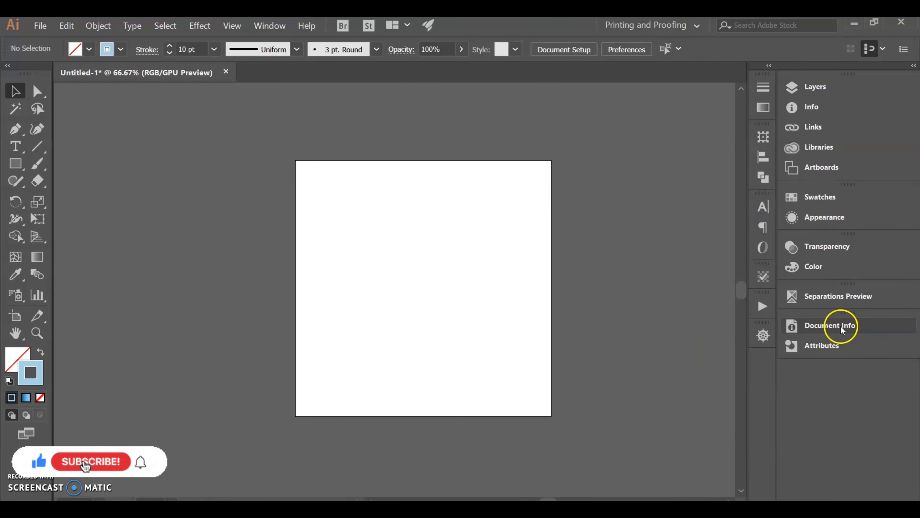
# - Look through the Document Info, Transparency, Color, Swatches and Artboards panels of the Printing and Proofing workspace
pyautogui.click(833, 325)
pyautogui.click(751, 298)
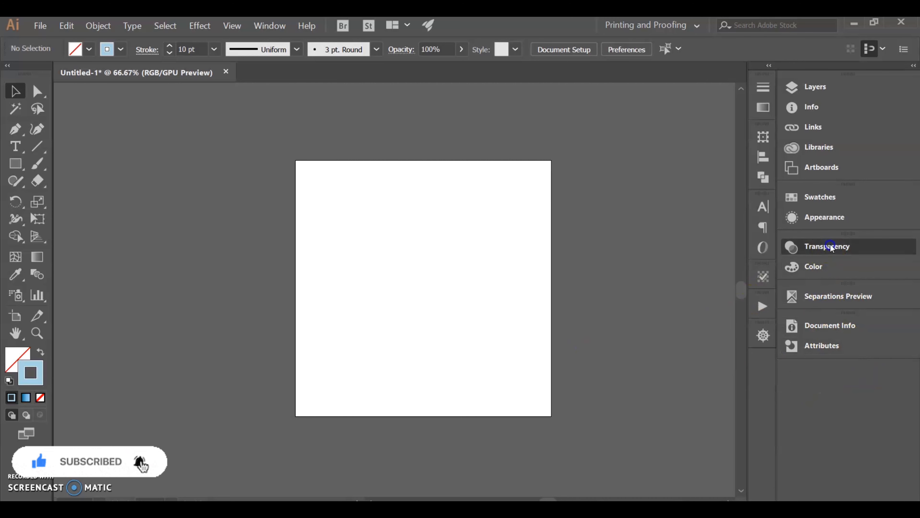
pyautogui.click(791, 246)
pyautogui.click(793, 267)
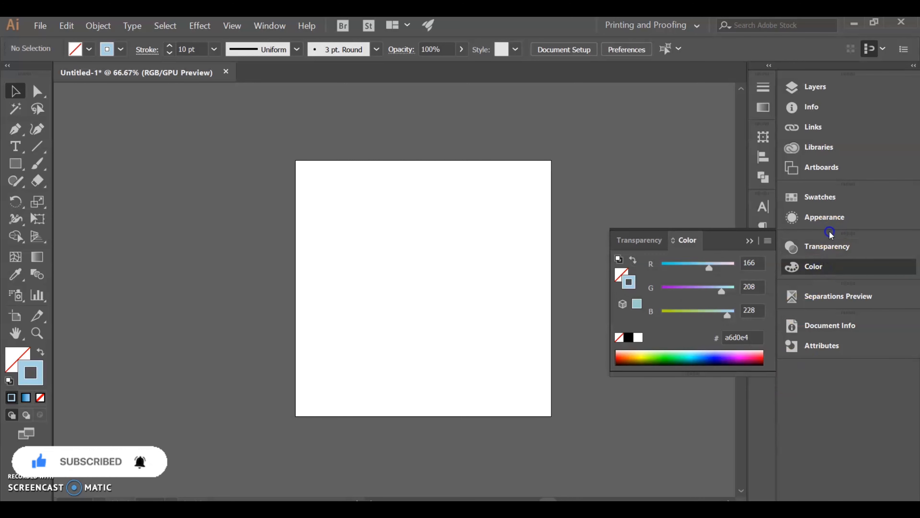
pyautogui.click(814, 267)
pyautogui.click(821, 198)
pyautogui.click(813, 170)
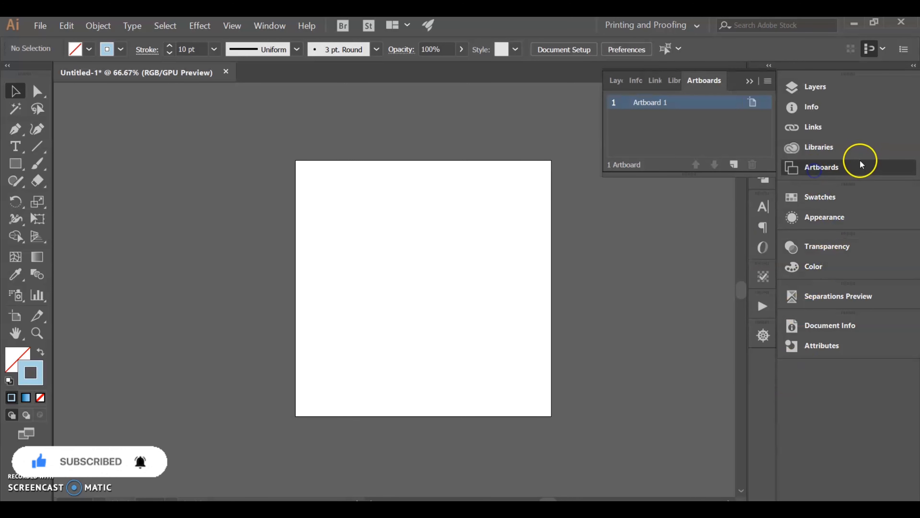
pyautogui.click(833, 176)
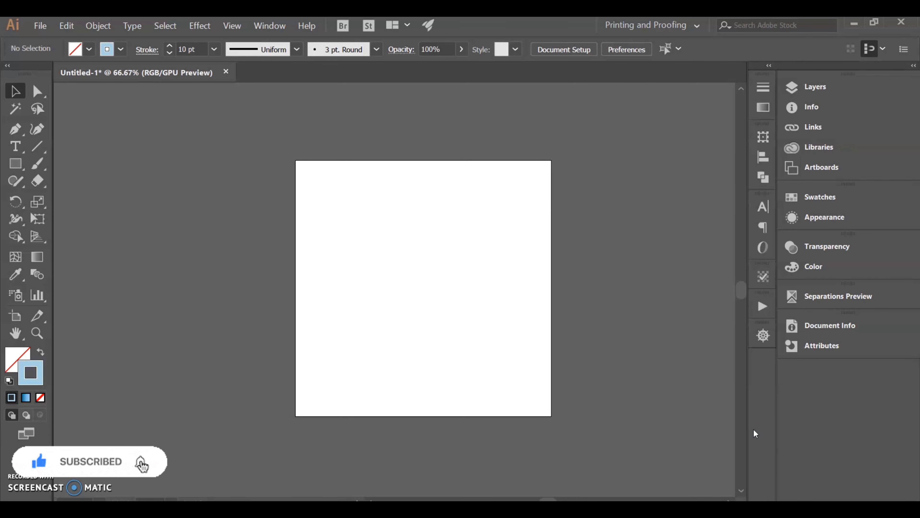
# - Show the Symbols and CSS Properties panels and move them as floating panels to the side of the artboard
pyautogui.click(280, 33)
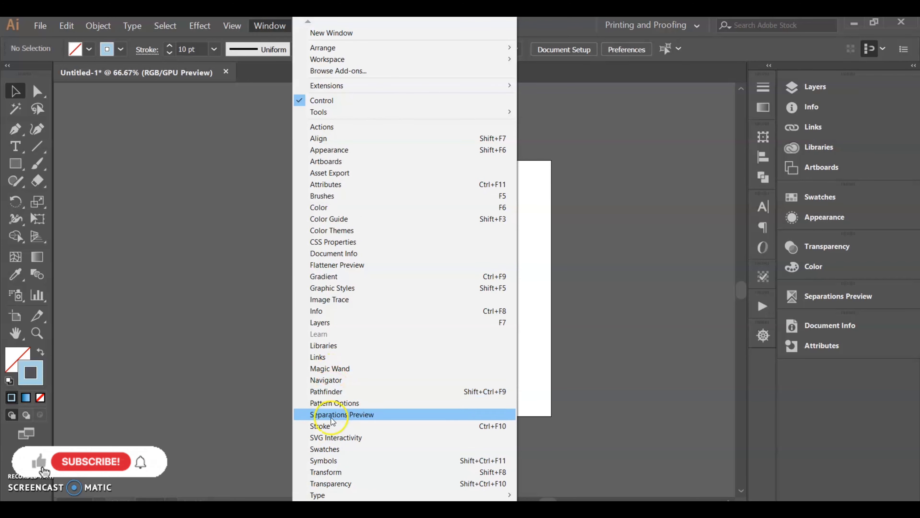
pyautogui.moveTo(331, 495)
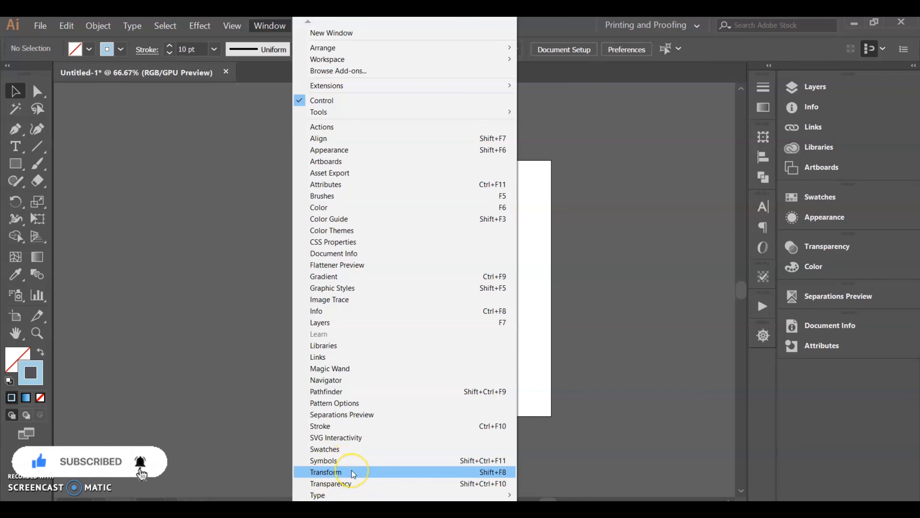
pyautogui.click(348, 461)
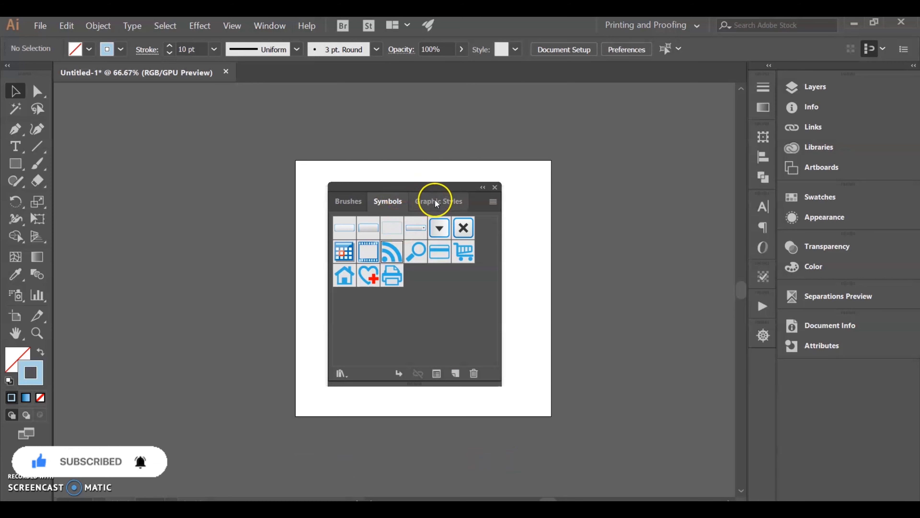
pyautogui.moveTo(445, 188); pyautogui.dragTo(690, 179)
pyautogui.click(268, 26)
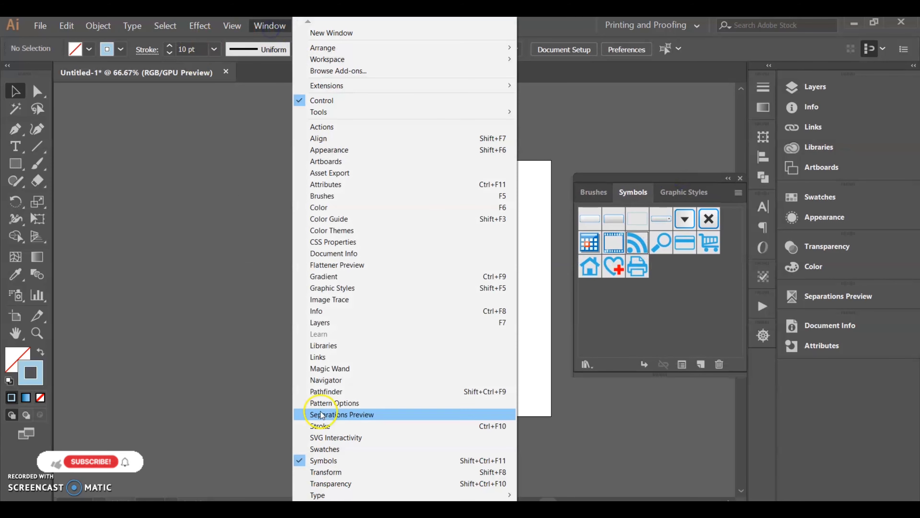
pyautogui.click(341, 242)
pyautogui.moveTo(434, 331); pyautogui.dragTo(612, 119)
# - Show the Align and Attributes panels and undock both as floating panels over the artboard, leaving Document Info collapsed
pyautogui.click(269, 26)
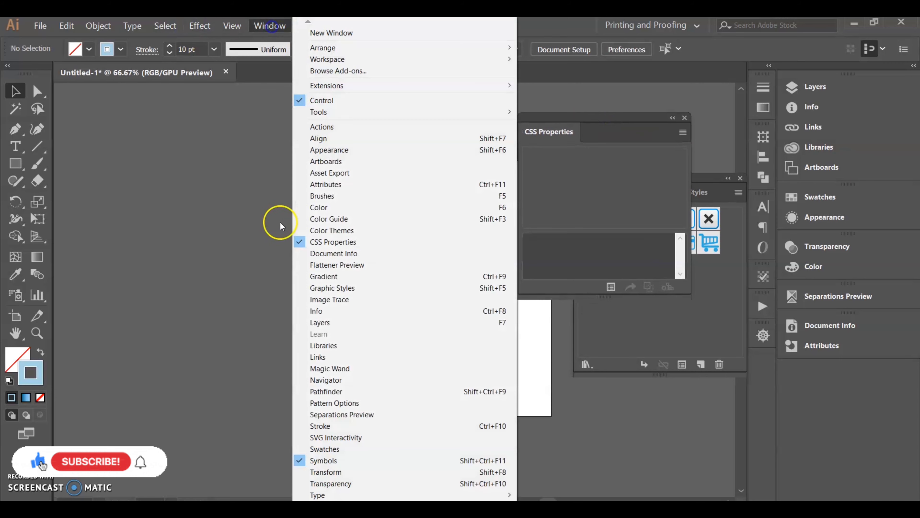
pyautogui.click(350, 135)
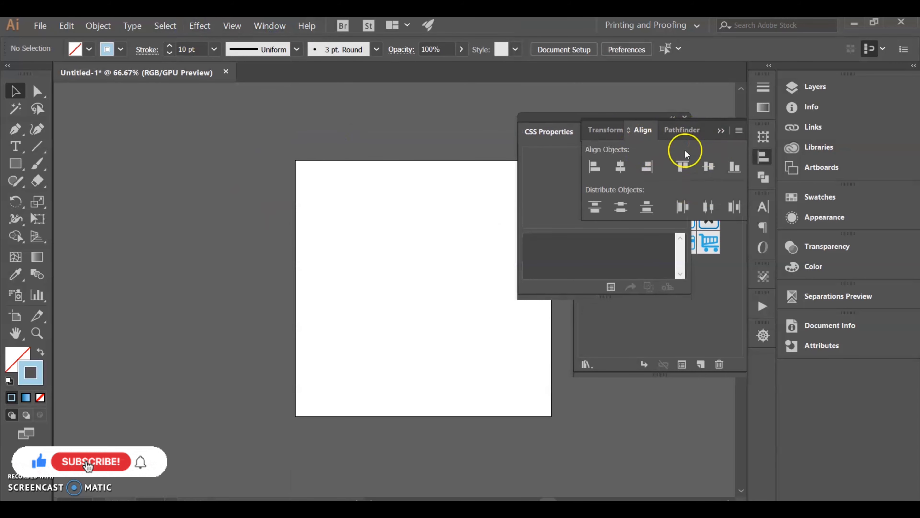
pyautogui.moveTo(768, 158)
pyautogui.mouseDown()
pyautogui.moveTo(649, 326)
pyautogui.moveTo(572, 463)
pyautogui.moveTo(560, 441)
pyautogui.moveTo(540, 466)
pyautogui.moveTo(571, 324)
pyautogui.moveTo(529, 250)
pyautogui.mouseUp()
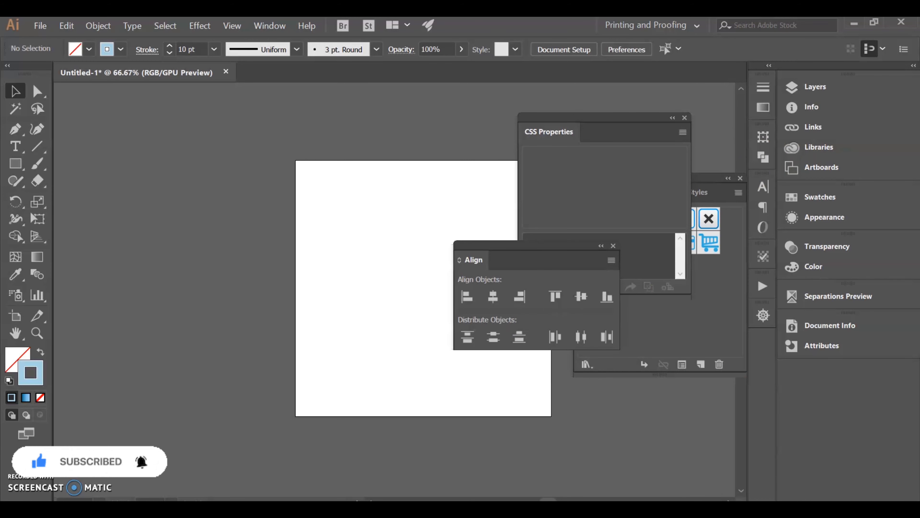
pyautogui.click(269, 25)
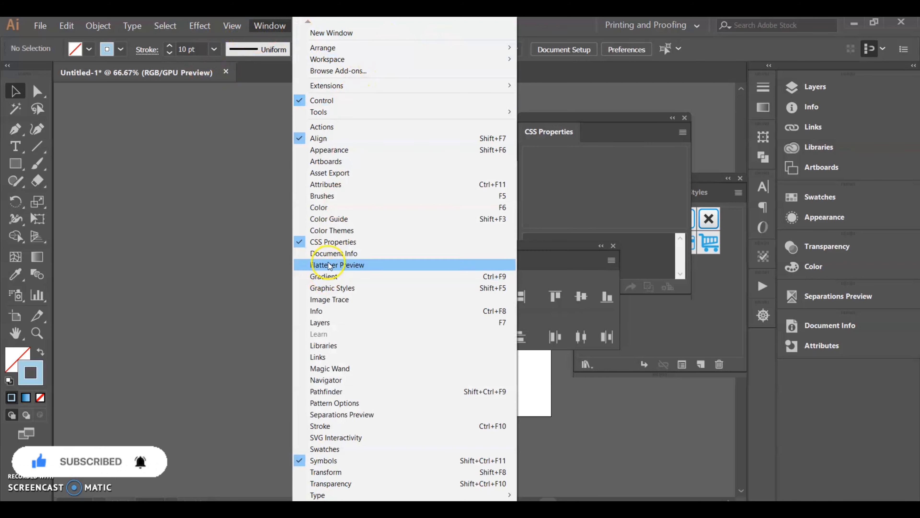
pyautogui.click(339, 184)
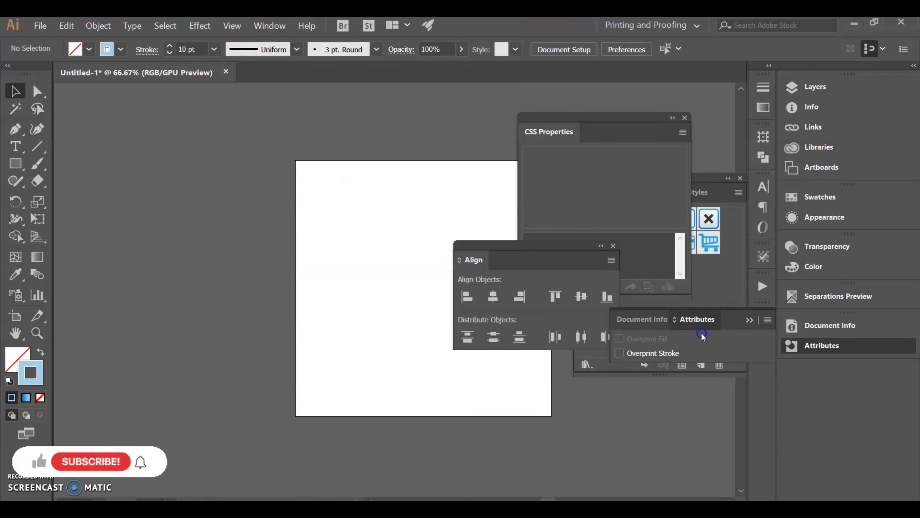
pyautogui.moveTo(701, 319); pyautogui.dragTo(417, 163)
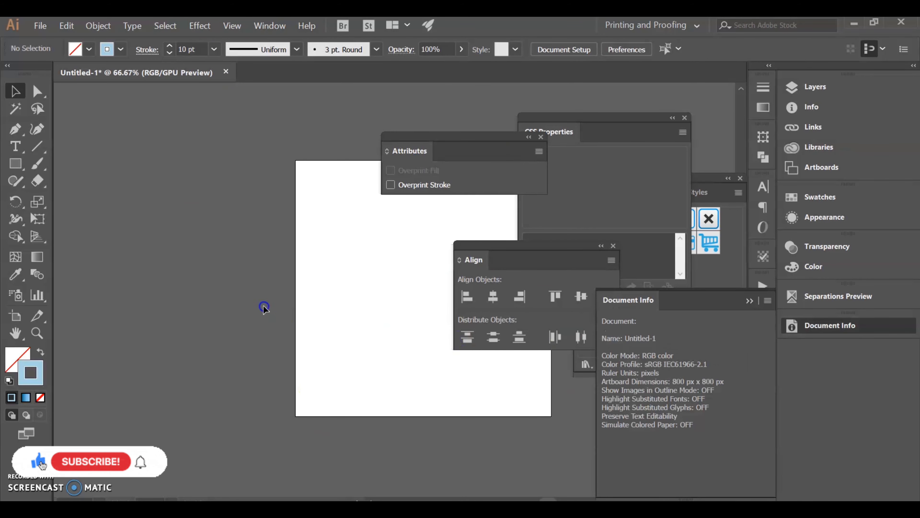
pyautogui.click(749, 300)
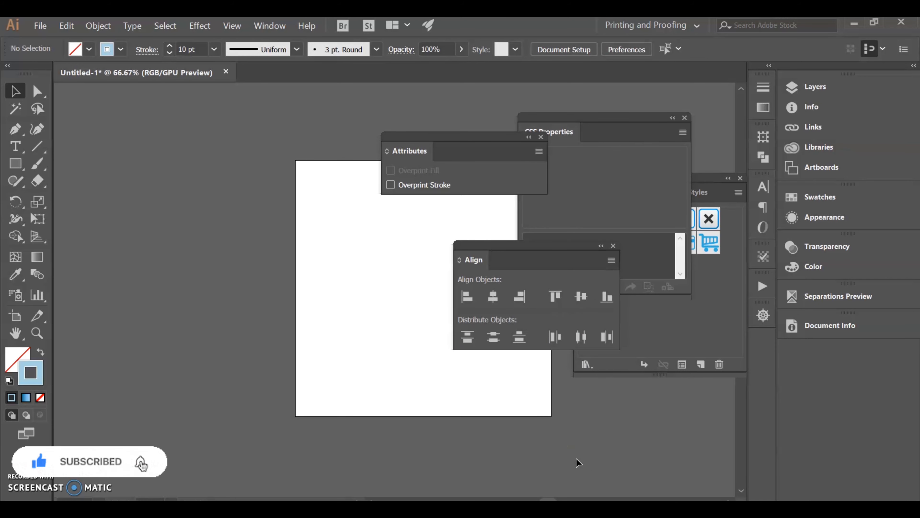
# - Reset the Printing and Proofing workspace to its default panel arrangement
pyautogui.click(270, 25)
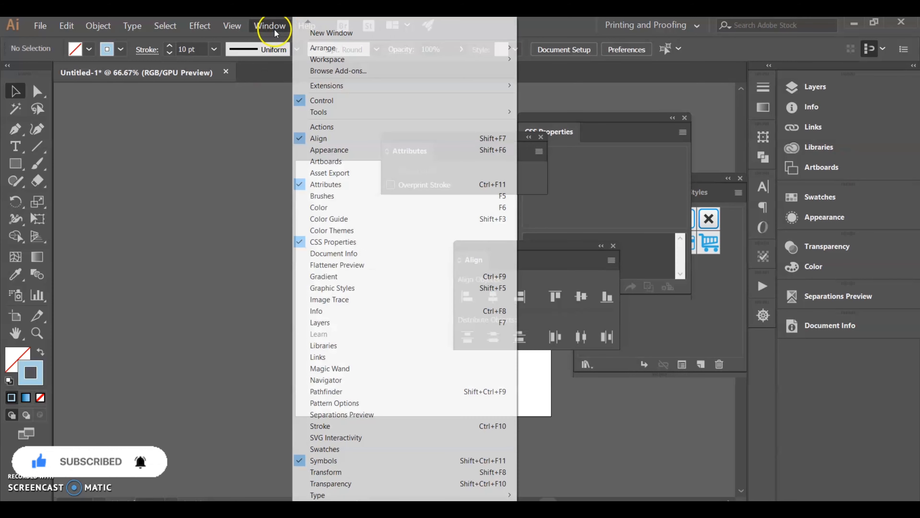
pyautogui.moveTo(348, 61)
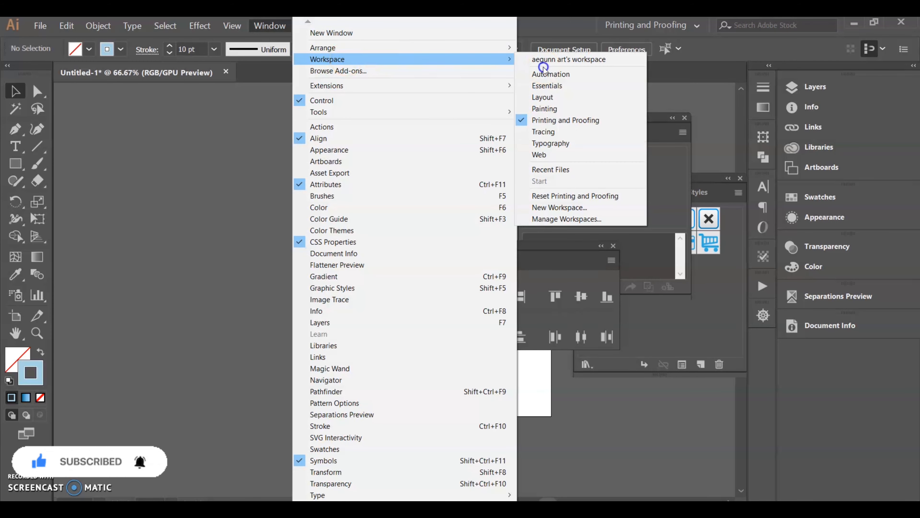
pyautogui.click(541, 201)
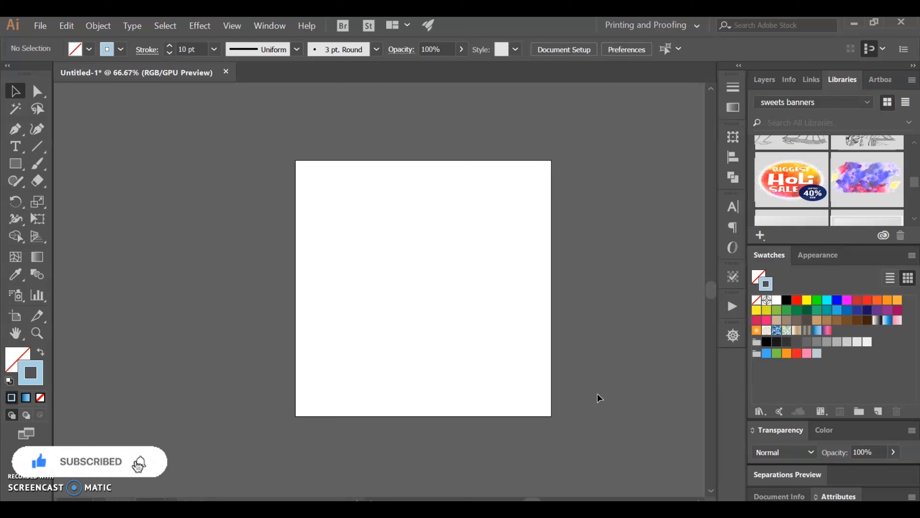
# - Show the Graphic Styles and Artboards panels, and undock Artboards as a floating panel near the artboard's upper edge
pyautogui.click(626, 379)
pyautogui.click(558, 257)
pyautogui.click(281, 28)
pyautogui.moveTo(233, 26)
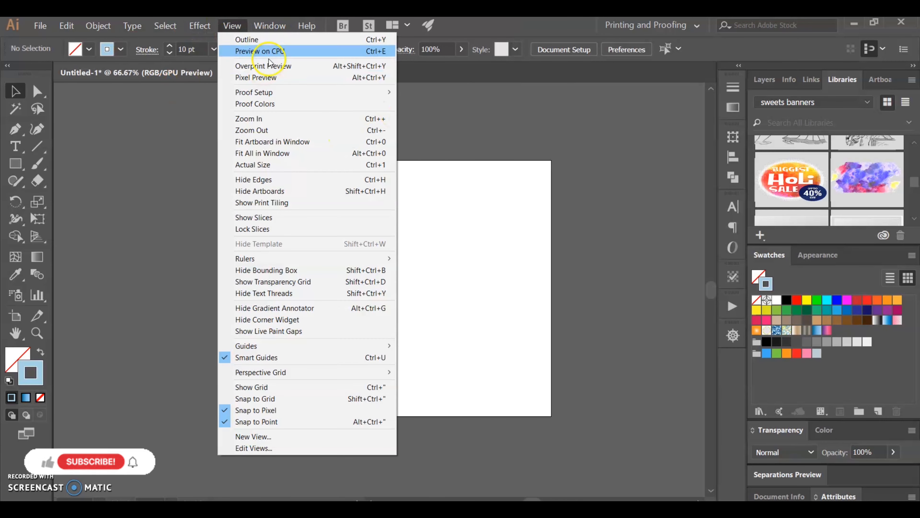
pyautogui.moveTo(267, 24)
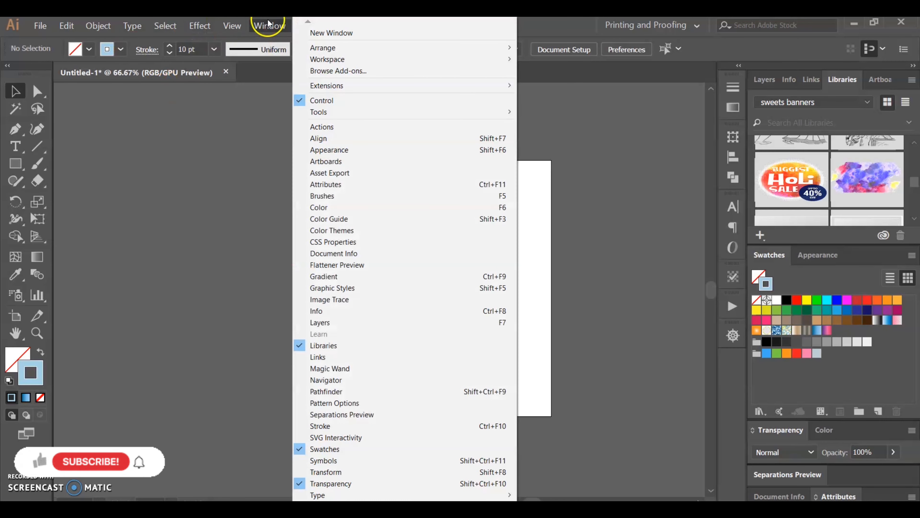
pyautogui.click(341, 289)
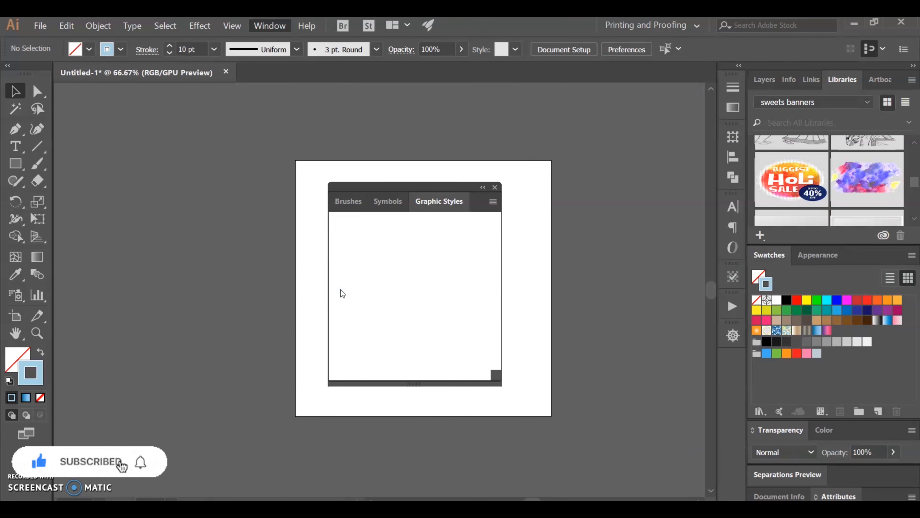
pyautogui.click(284, 26)
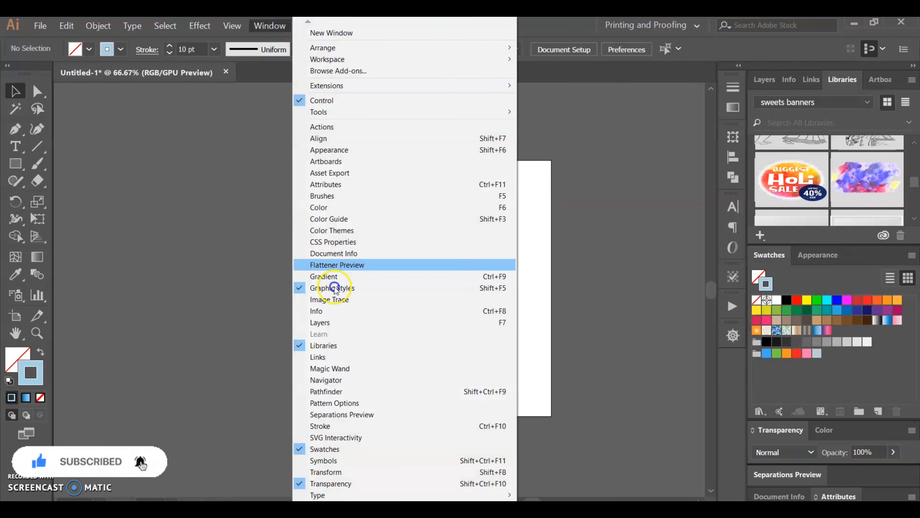
pyautogui.click(360, 163)
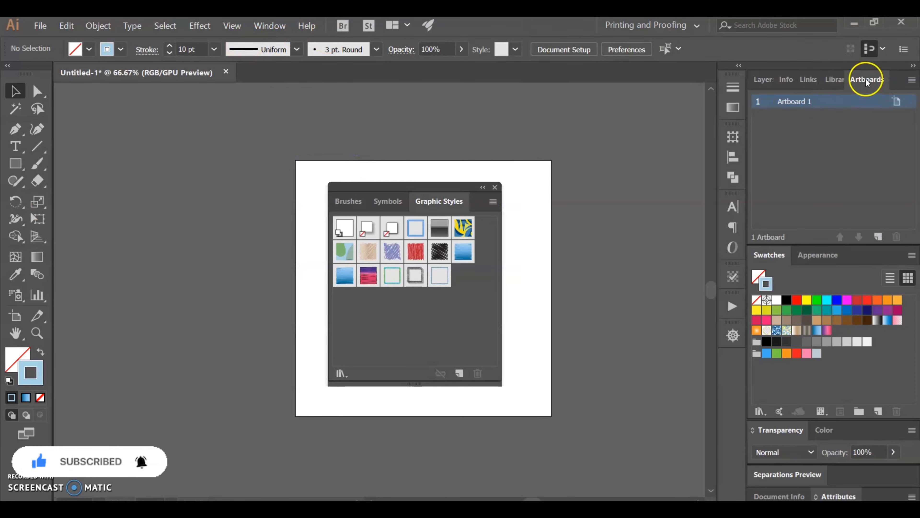
pyautogui.moveTo(871, 78); pyautogui.dragTo(564, 119)
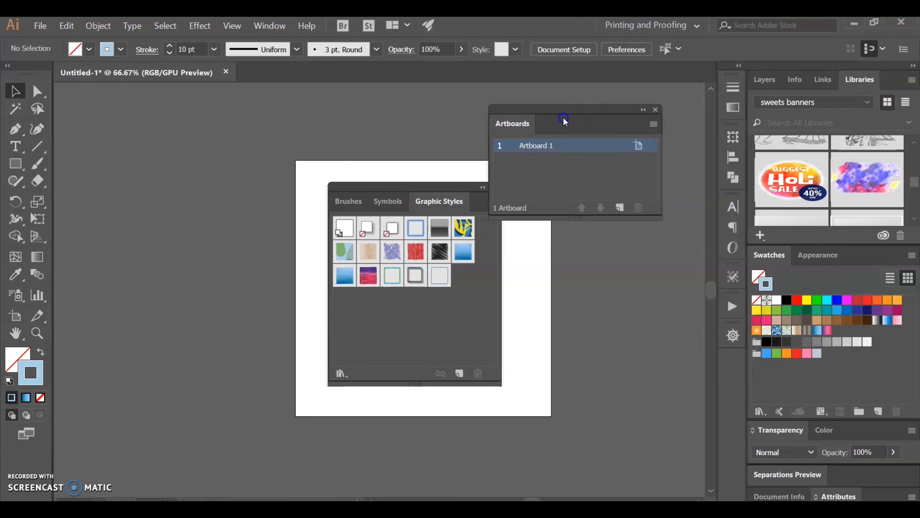
# - Show the Info panel and undock it as a floating panel just below the Artboards panel
pyautogui.click(270, 25)
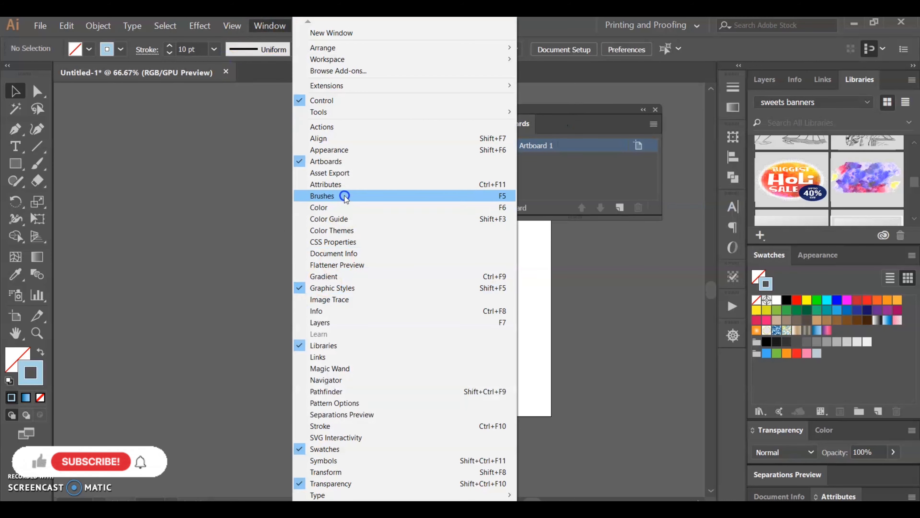
pyautogui.click(344, 311)
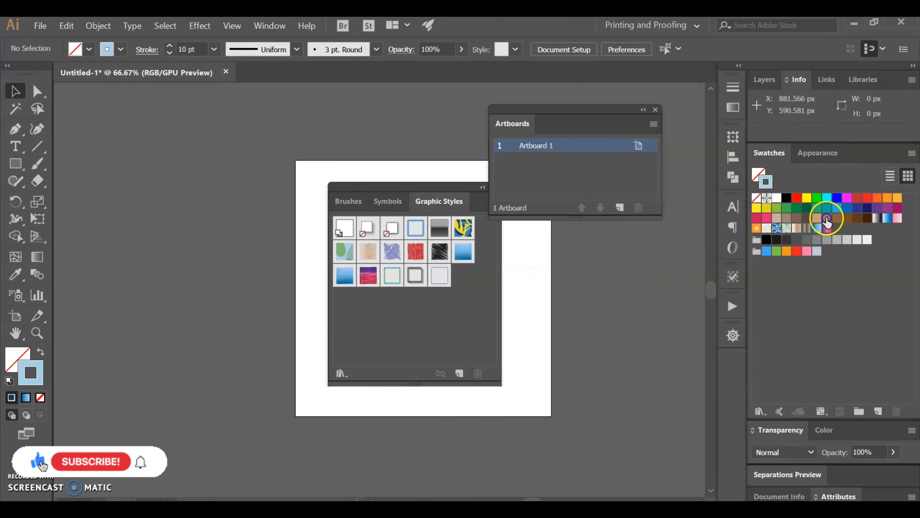
pyautogui.moveTo(806, 81); pyautogui.dragTo(540, 247)
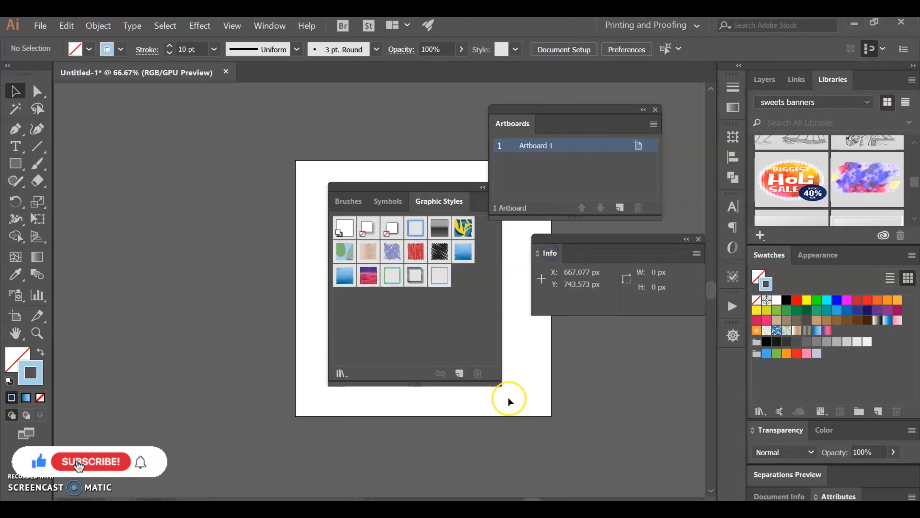
pyautogui.click(608, 247)
pyautogui.moveTo(608, 247); pyautogui.dragTo(592, 234)
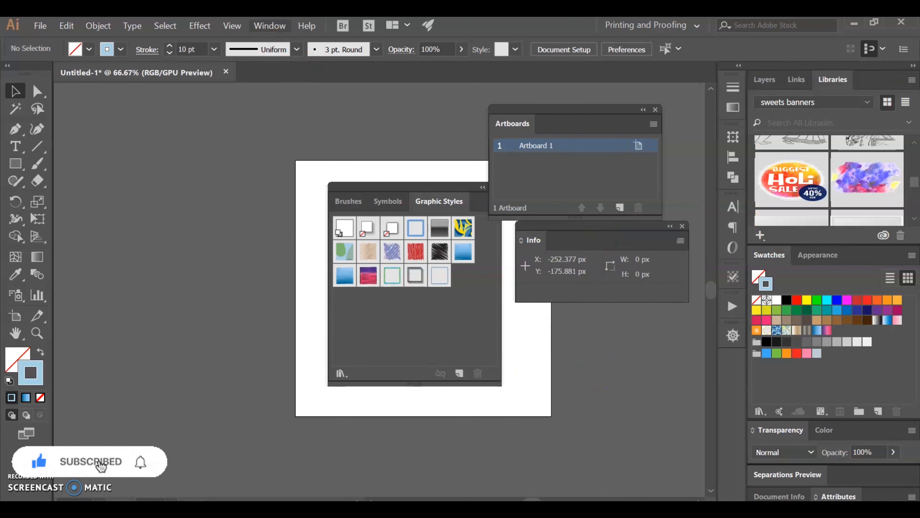
# - Show the Brushes panel and undock the Libraries panel, placing it as a floating panel below Info
pyautogui.click(269, 25)
pyautogui.click(327, 196)
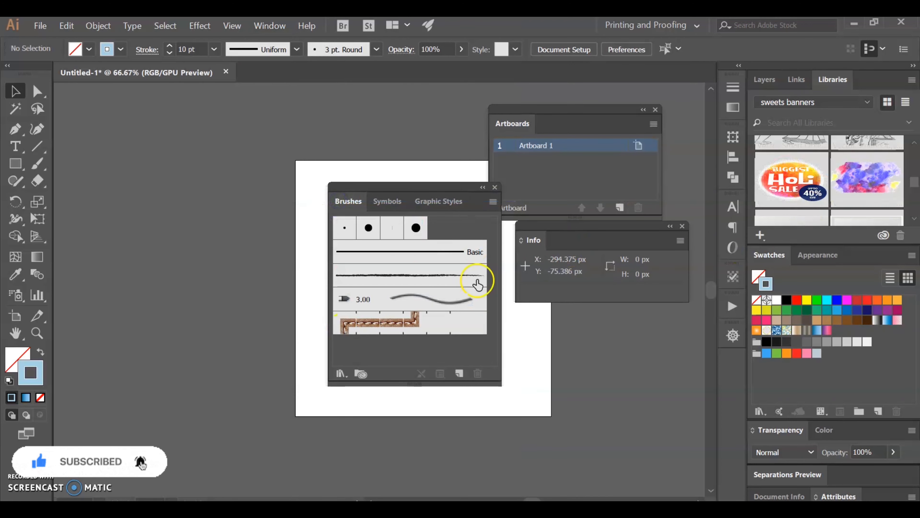
pyautogui.click(832, 82)
pyautogui.moveTo(570, 357); pyautogui.dragTo(570, 355)
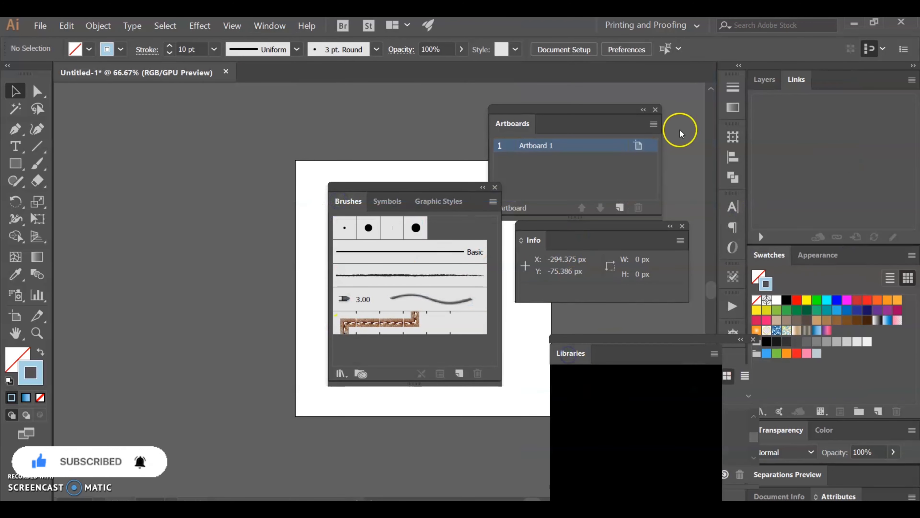
pyautogui.moveTo(664, 349); pyautogui.dragTo(615, 315)
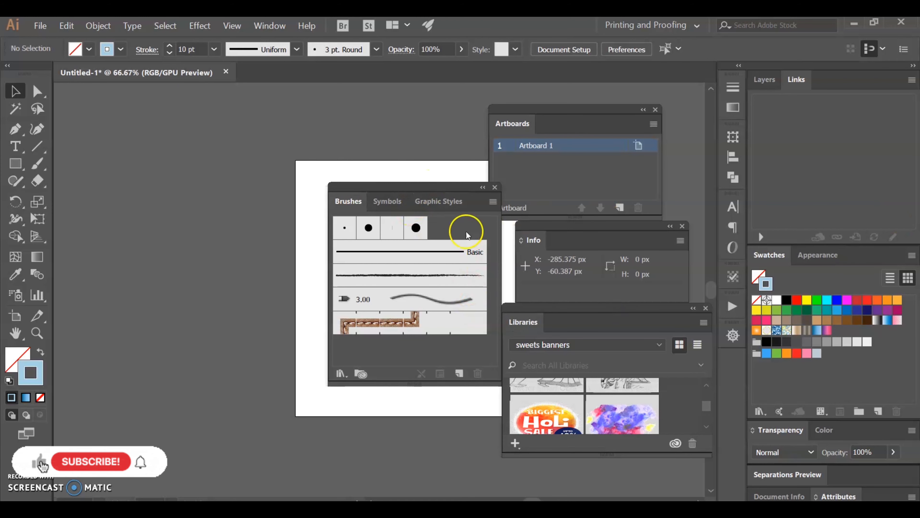
# - Dock the Brushes group with Layers and Info with Swatches, and stack Libraries above Artboards in a new docked column
pyautogui.moveTo(409, 189)
pyautogui.mouseDown()
pyautogui.moveTo(839, 110)
pyautogui.moveTo(849, 81)
pyautogui.mouseUp()
pyautogui.moveTo(602, 233); pyautogui.dragTo(826, 256)
pyautogui.moveTo(585, 323)
pyautogui.mouseDown()
pyautogui.moveTo(844, 260)
pyautogui.moveTo(840, 119)
pyautogui.moveTo(854, 93)
pyautogui.moveTo(749, 77)
pyautogui.mouseUp()
pyautogui.click(448, 259)
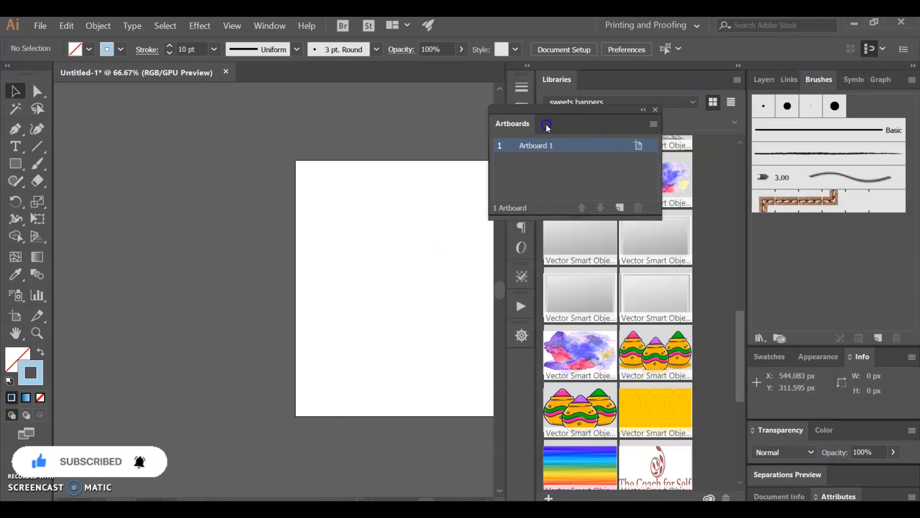
pyautogui.moveTo(555, 124)
pyautogui.mouseDown()
pyautogui.moveTo(643, 279)
pyautogui.moveTo(647, 489)
pyautogui.moveTo(627, 496)
pyautogui.mouseUp()
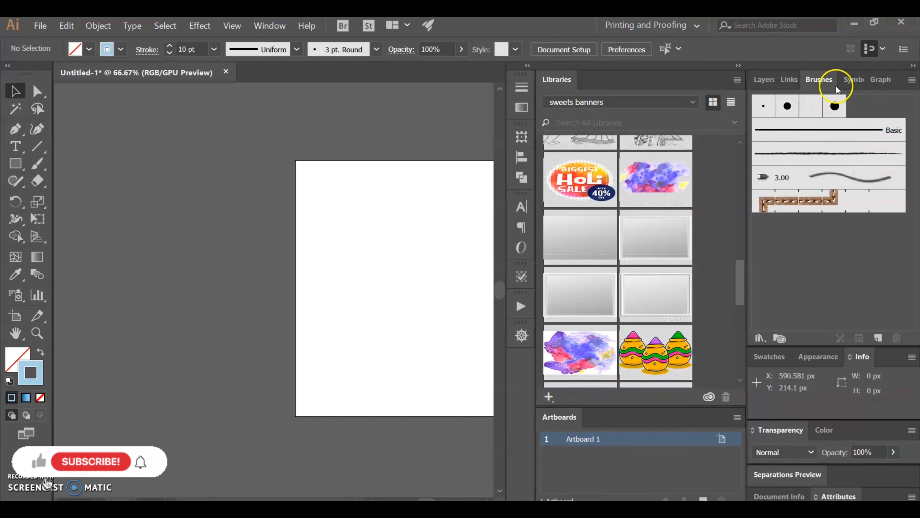
# - Move the Brushes and Appearance panels between Libraries and Artboards, with Appearance above Brushes
pyautogui.moveTo(819, 79)
pyautogui.mouseDown()
pyautogui.moveTo(608, 384)
pyautogui.moveTo(601, 350)
pyautogui.moveTo(601, 382)
pyautogui.moveTo(619, 389)
pyautogui.mouseUp()
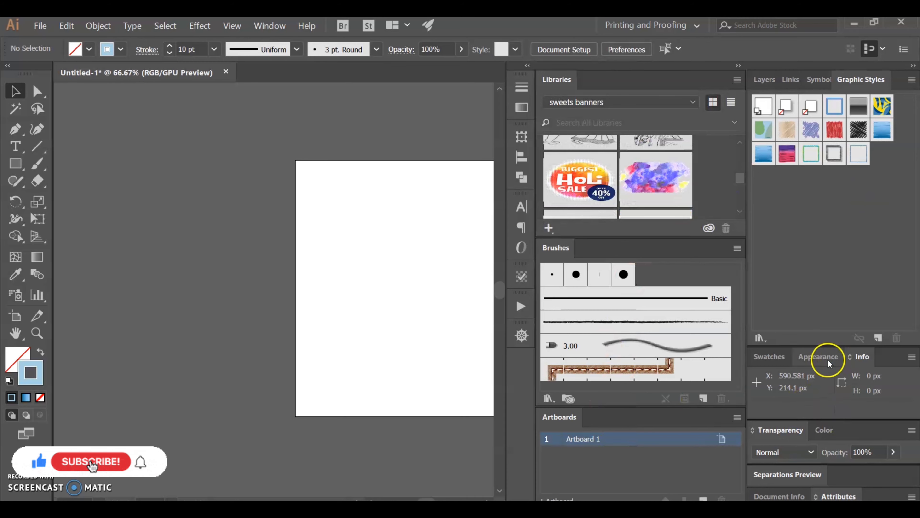
pyautogui.moveTo(820, 359)
pyautogui.mouseDown()
pyautogui.moveTo(831, 221)
pyautogui.moveTo(814, 220)
pyautogui.moveTo(831, 205)
pyautogui.moveTo(822, 108)
pyautogui.moveTo(773, 268)
pyautogui.moveTo(647, 237)
pyautogui.mouseUp()
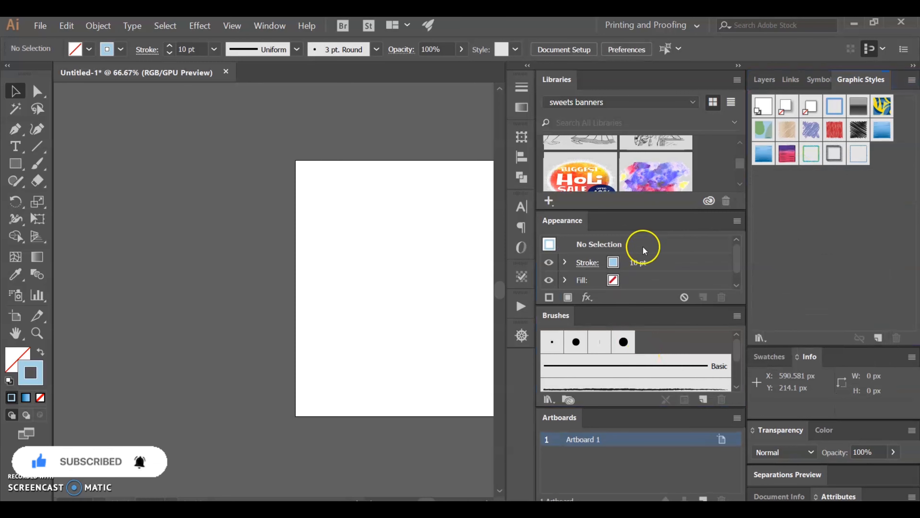
pyautogui.scroll(-1, 643, 250)
pyautogui.scroll(1, 653, 259)
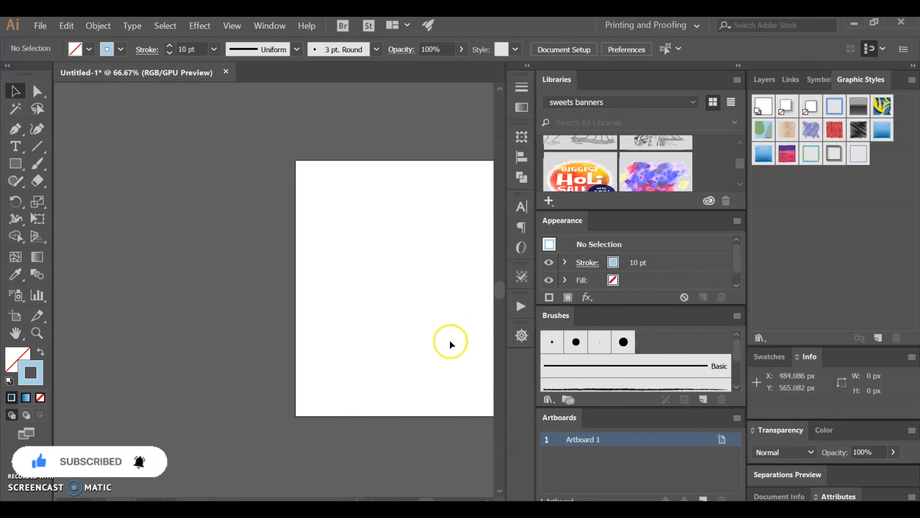
# - Save the current panel arrangement as a new workspace named "aegunn workspace"
pyautogui.moveTo(450, 341); pyautogui.dragTo(250, 324)
pyautogui.moveTo(328, 370); pyautogui.dragTo(376, 369)
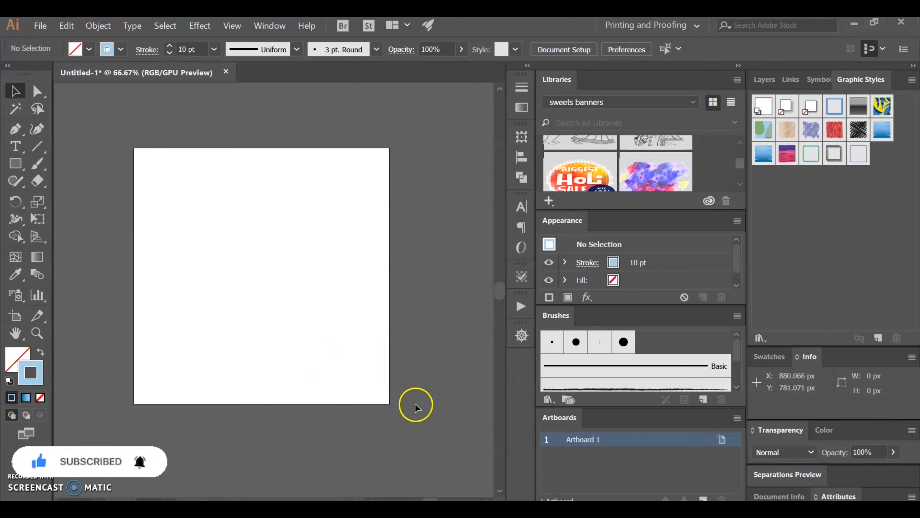
pyautogui.click(282, 29)
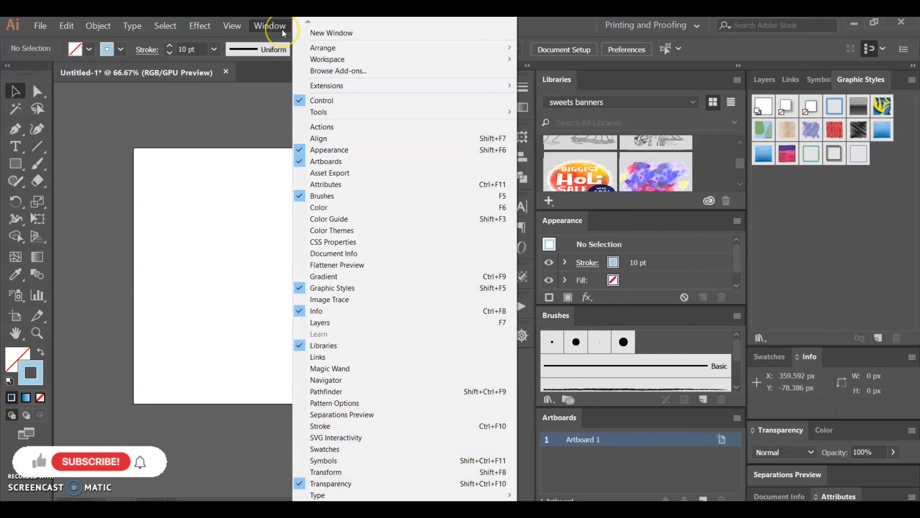
pyautogui.moveTo(316, 59)
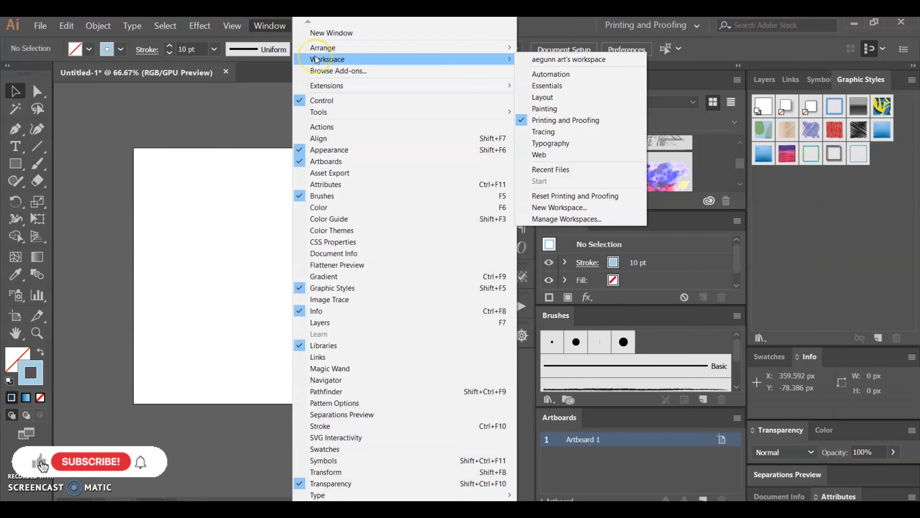
pyautogui.click(593, 213)
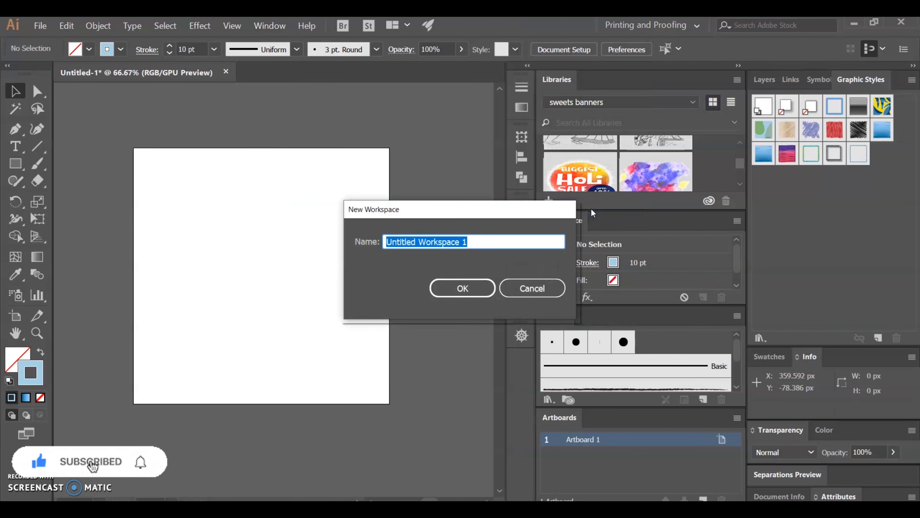
pyautogui.click(497, 241)
pyautogui.moveTo(516, 241); pyautogui.dragTo(299, 242)
pyautogui.write('aeg')
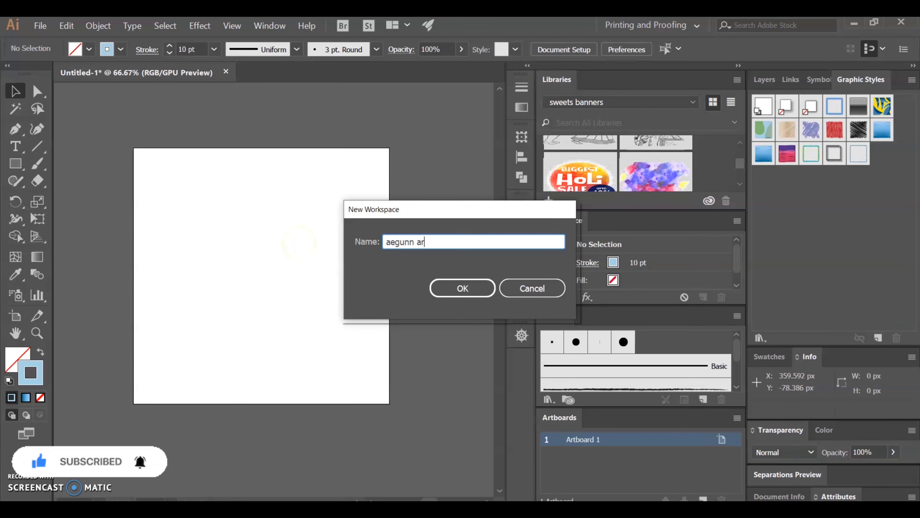
pyautogui.write('unn worksa')
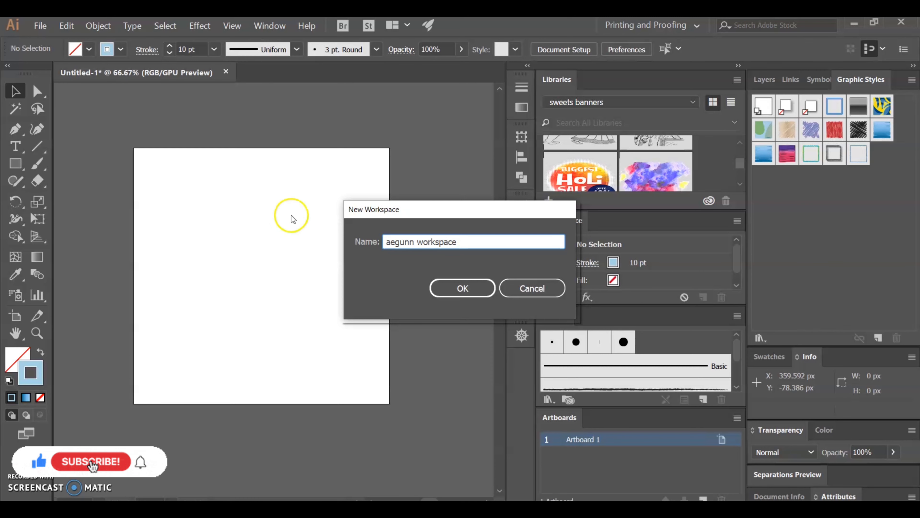
pyautogui.click(463, 292)
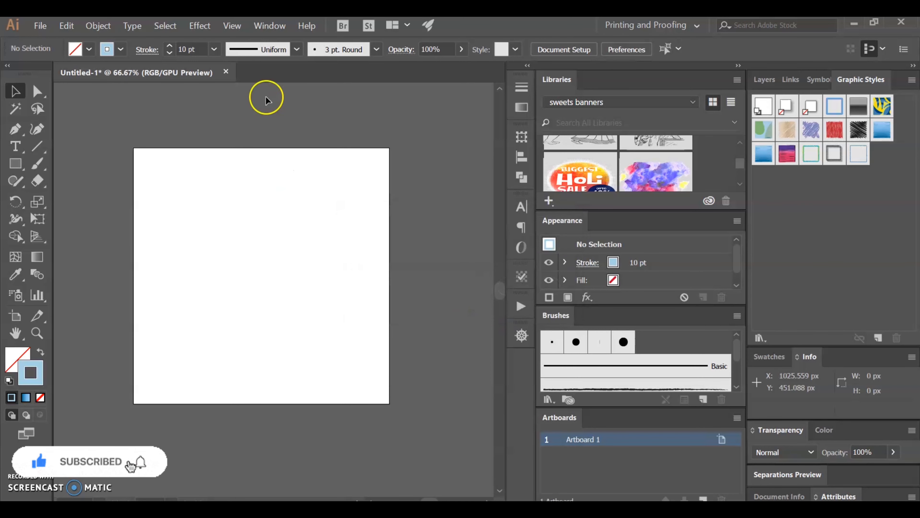
# - Check the list of available workspaces for the newly saved one
pyautogui.click(266, 25)
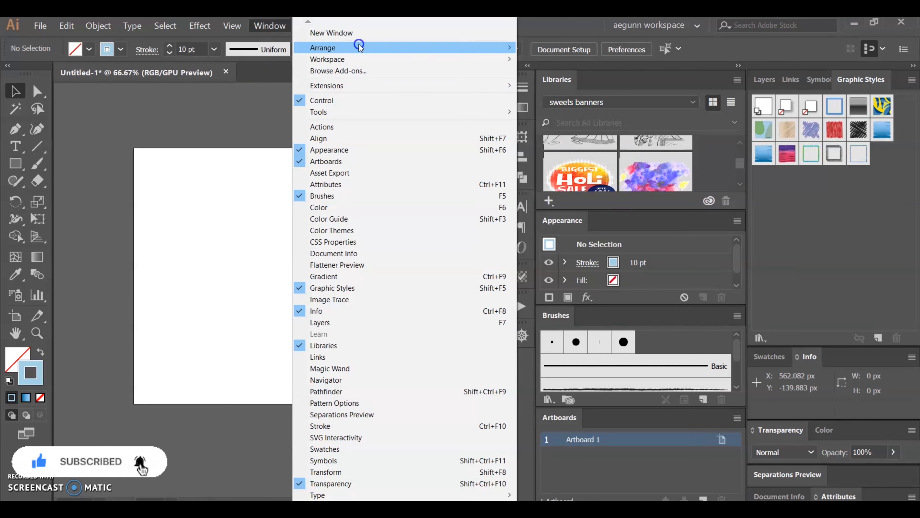
pyautogui.moveTo(354, 58)
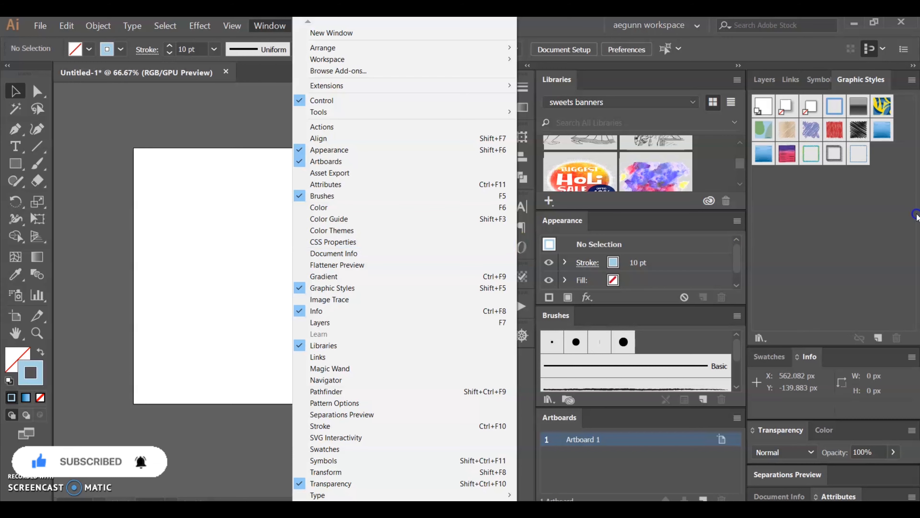
pyautogui.click(755, 209)
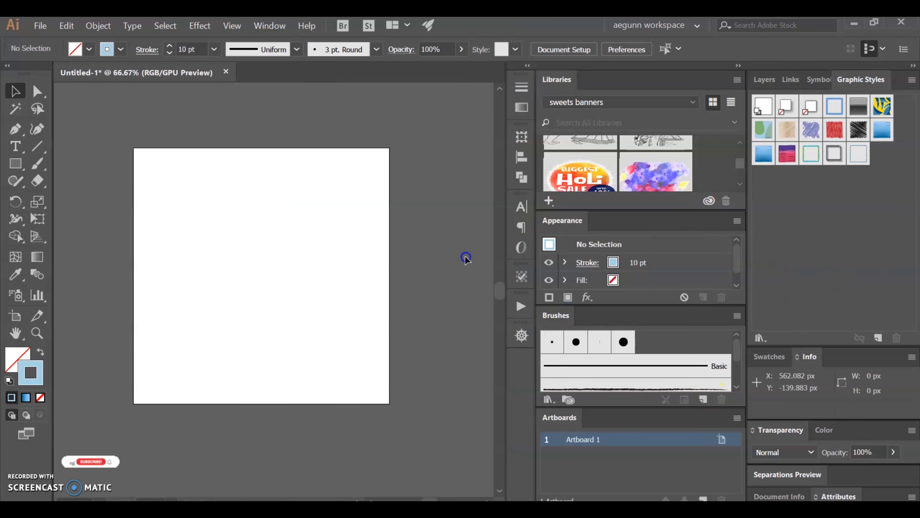
# - Close the Appearance, Libraries, Brushes, Artboards and Graphic Styles panels one by one
pyautogui.rightClick(571, 223)
pyautogui.click(617, 229)
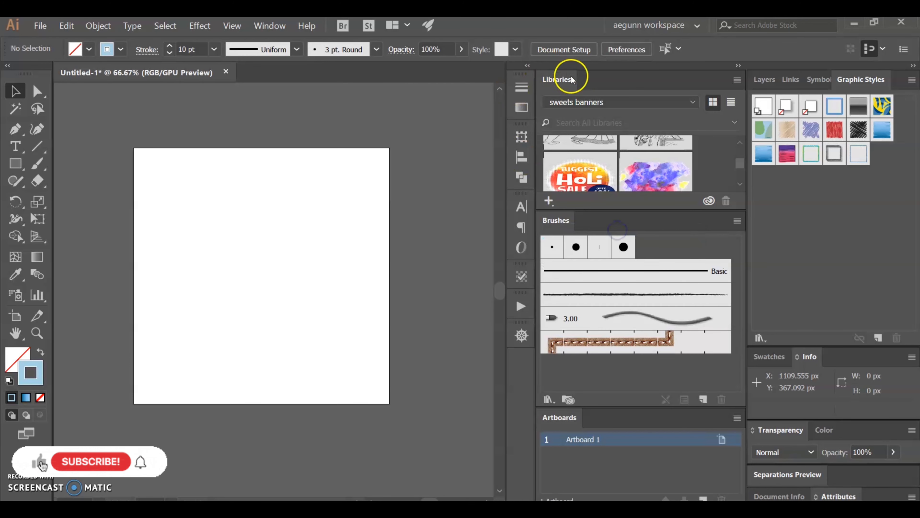
pyautogui.rightClick(554, 82)
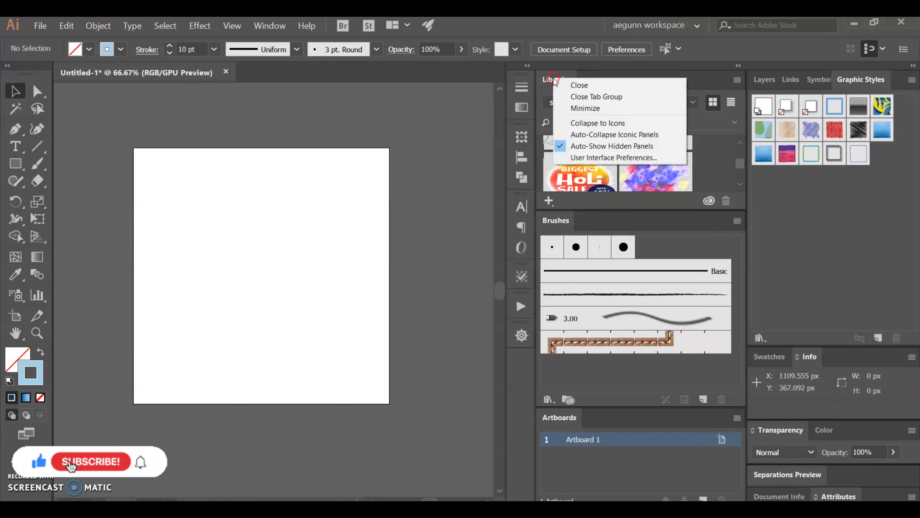
pyautogui.click(608, 90)
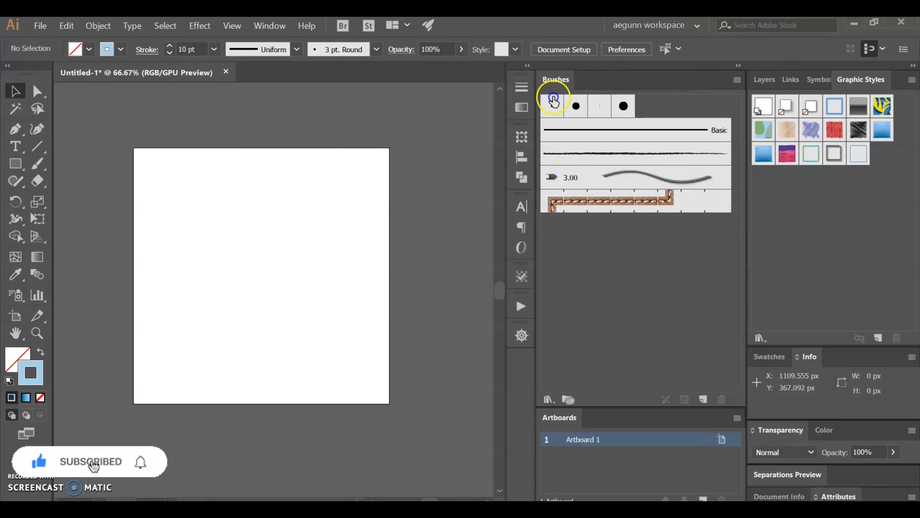
pyautogui.rightClick(558, 85)
pyautogui.click(604, 92)
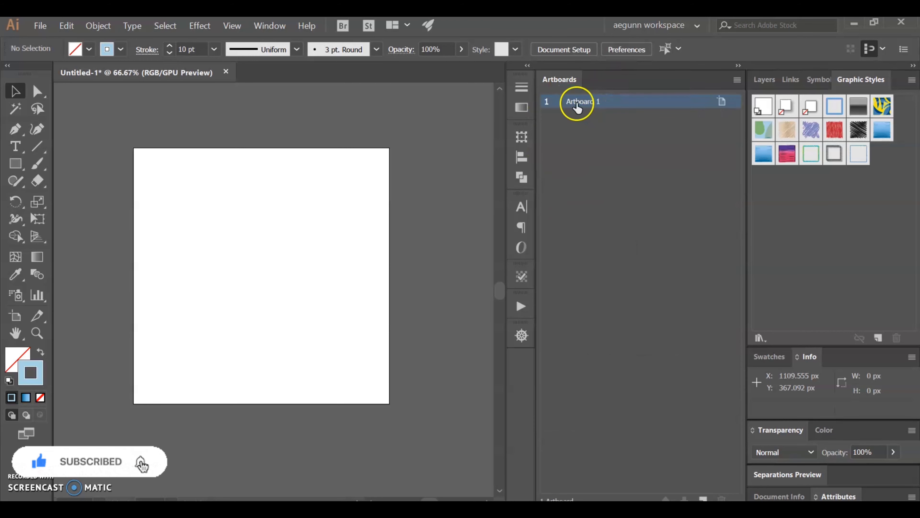
pyautogui.rightClick(569, 82)
pyautogui.click(604, 89)
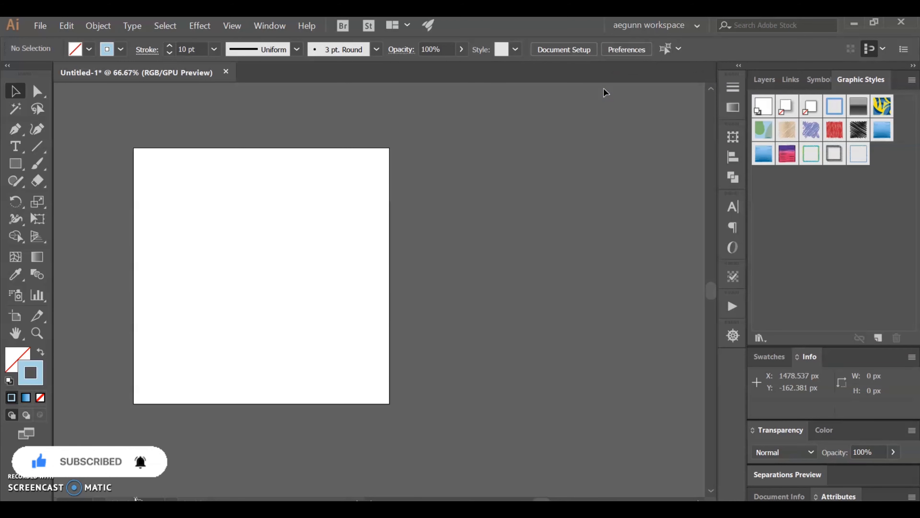
pyautogui.rightClick(860, 89)
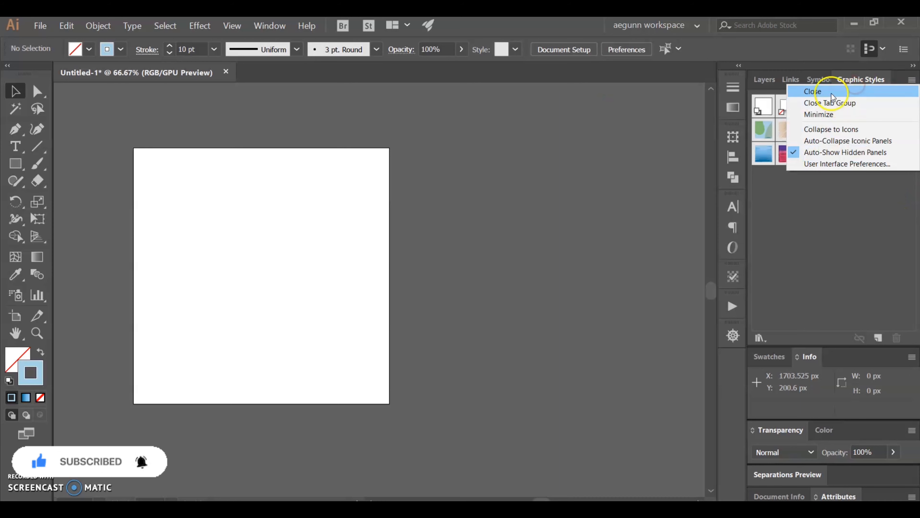
pyautogui.click(820, 90)
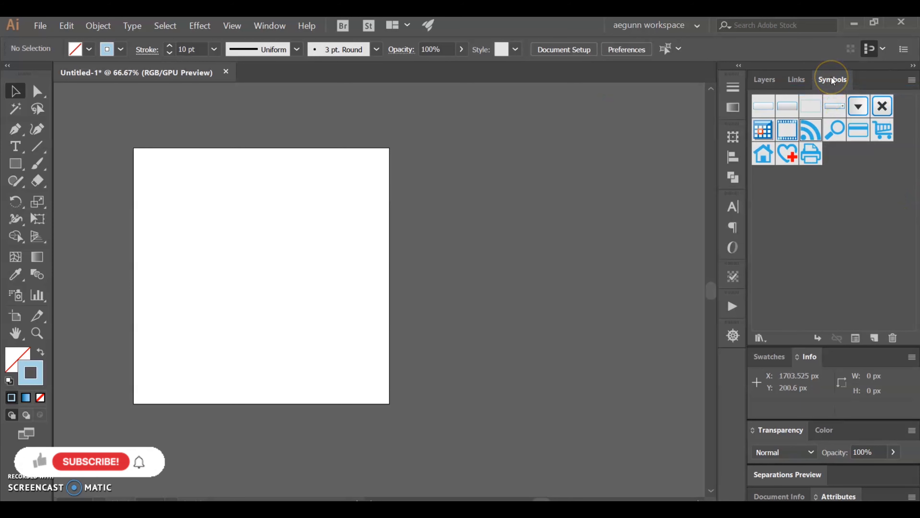
# - Close the Symbols panel, and reset the "aegunn workspace" to its saved panel arrangement
pyautogui.rightClick(833, 80)
pyautogui.click(835, 83)
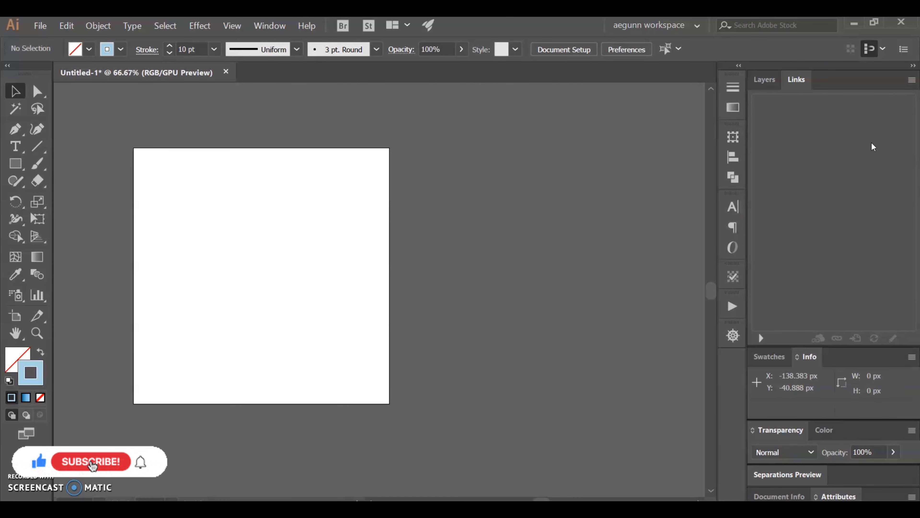
pyautogui.click(262, 27)
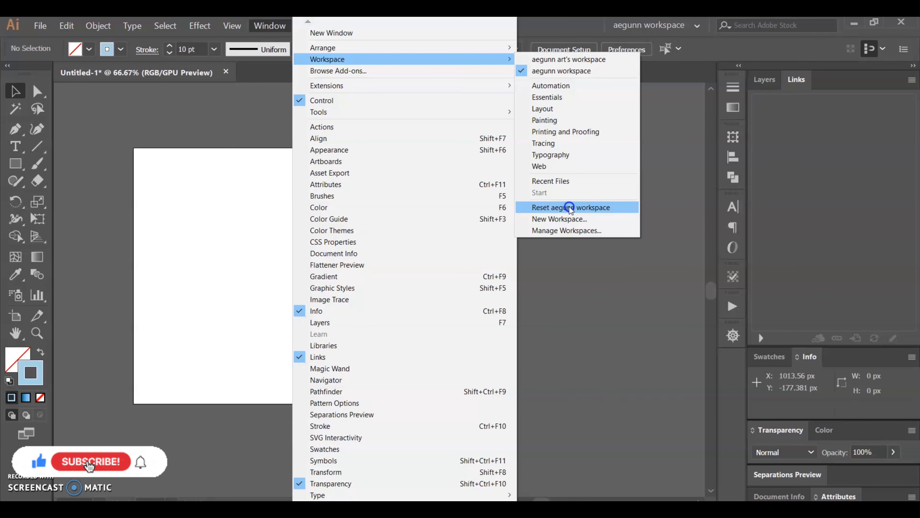
pyautogui.click(569, 207)
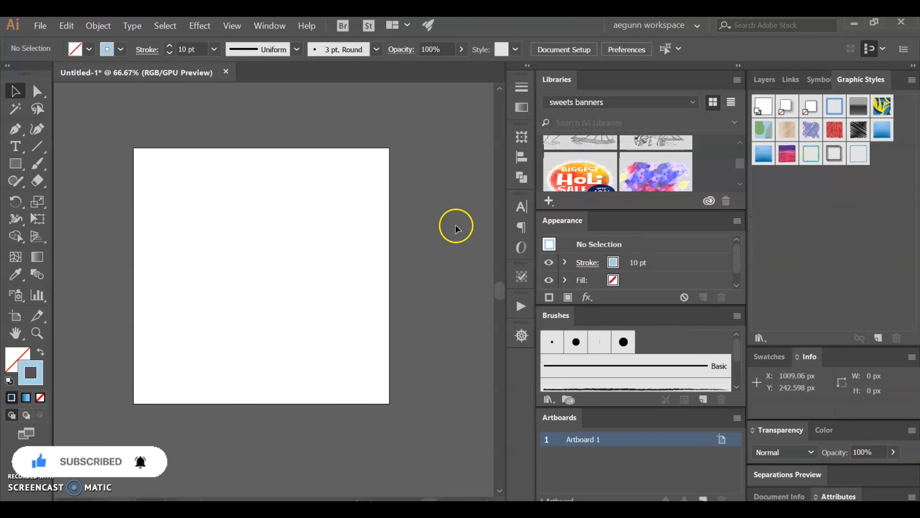
# - Collapse the two expanded panel columns, Libraries to Artboards and Layers to Attributes, to icons
pyautogui.click(738, 66)
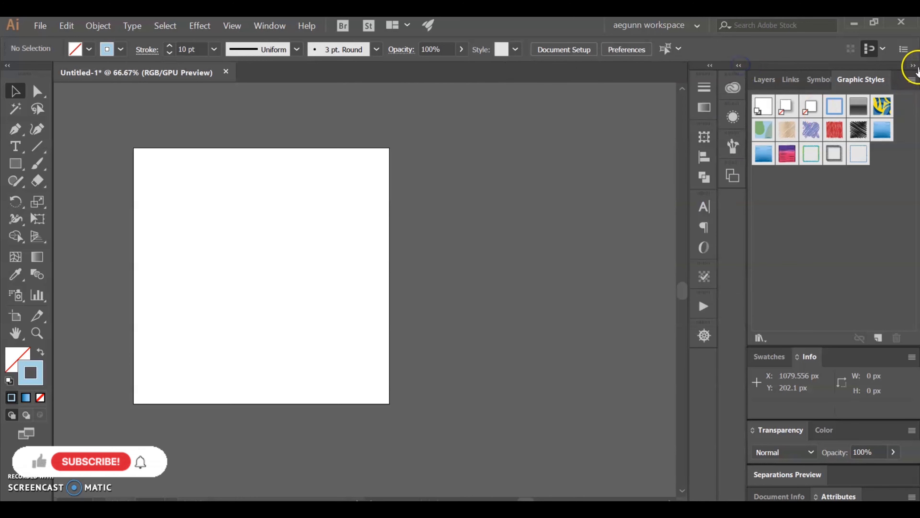
pyautogui.doubleClick(873, 72)
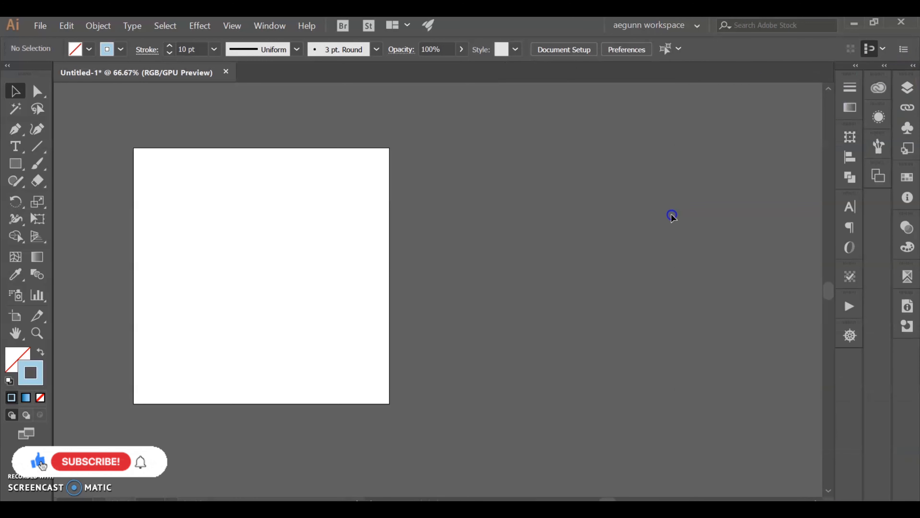
pyautogui.moveTo(257, 254); pyautogui.dragTo(399, 271)
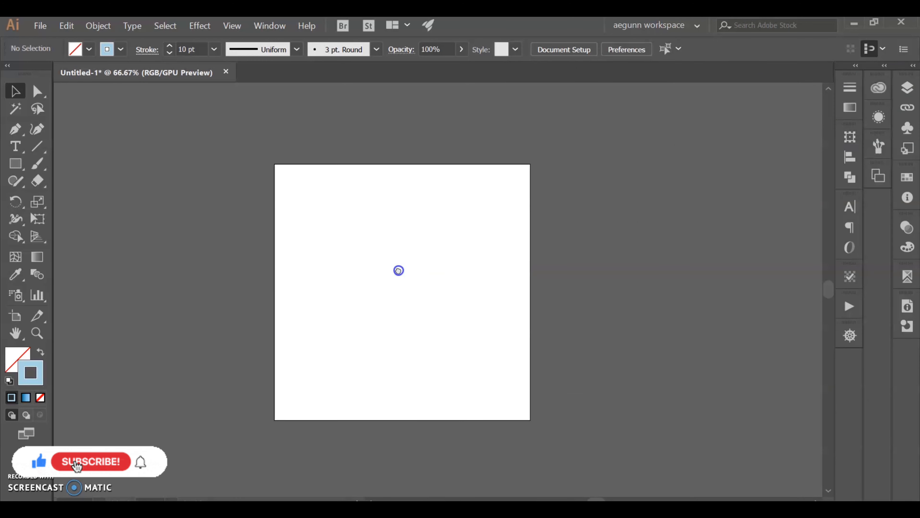